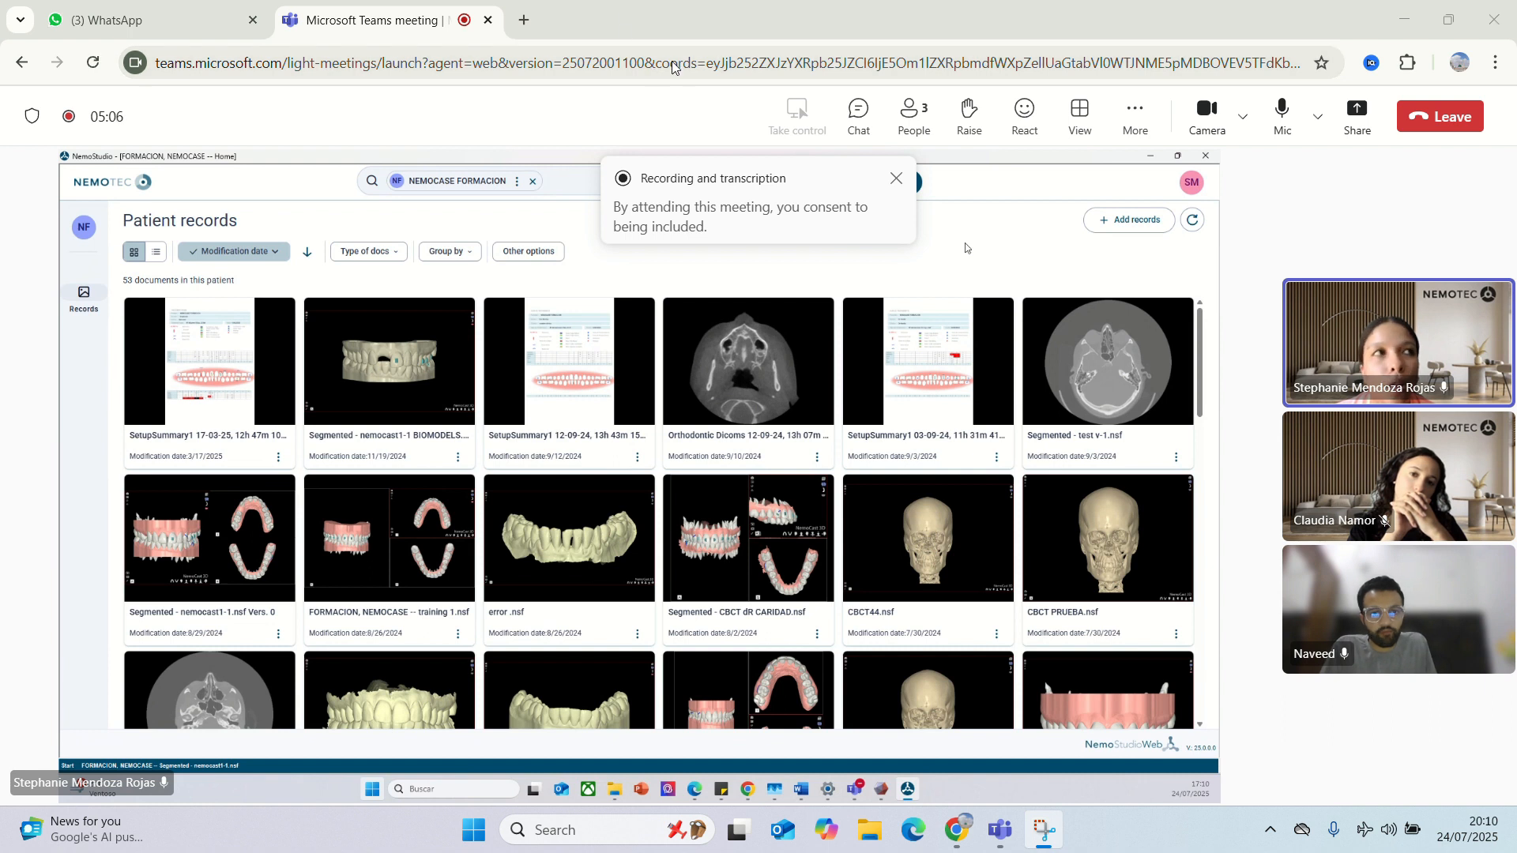
Dismiss the recording and transcription notice and mute the meeting microphone.
left_click(896, 178)
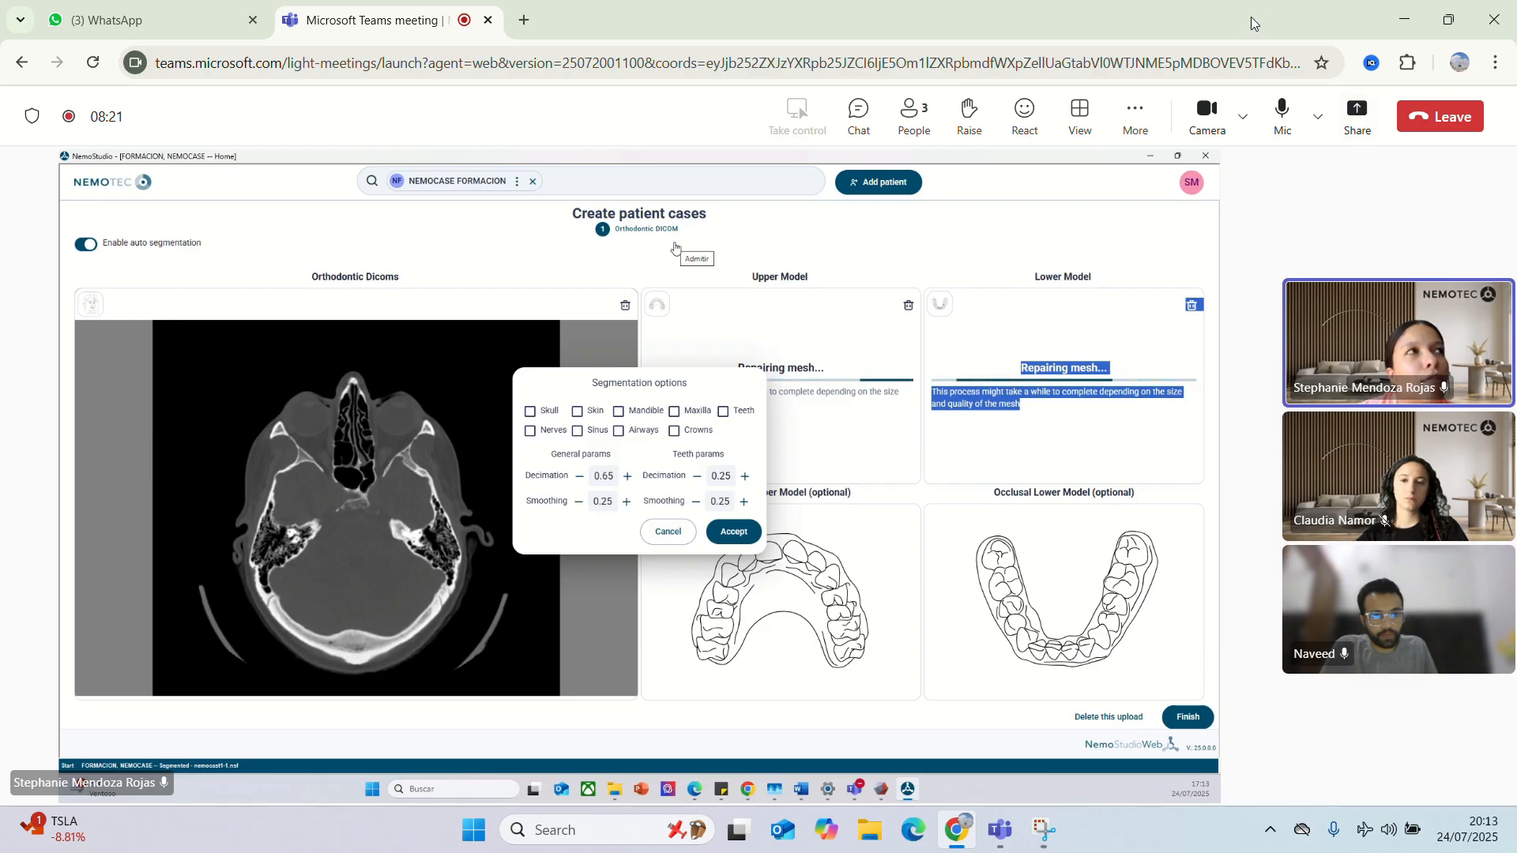
left_click(1283, 111)
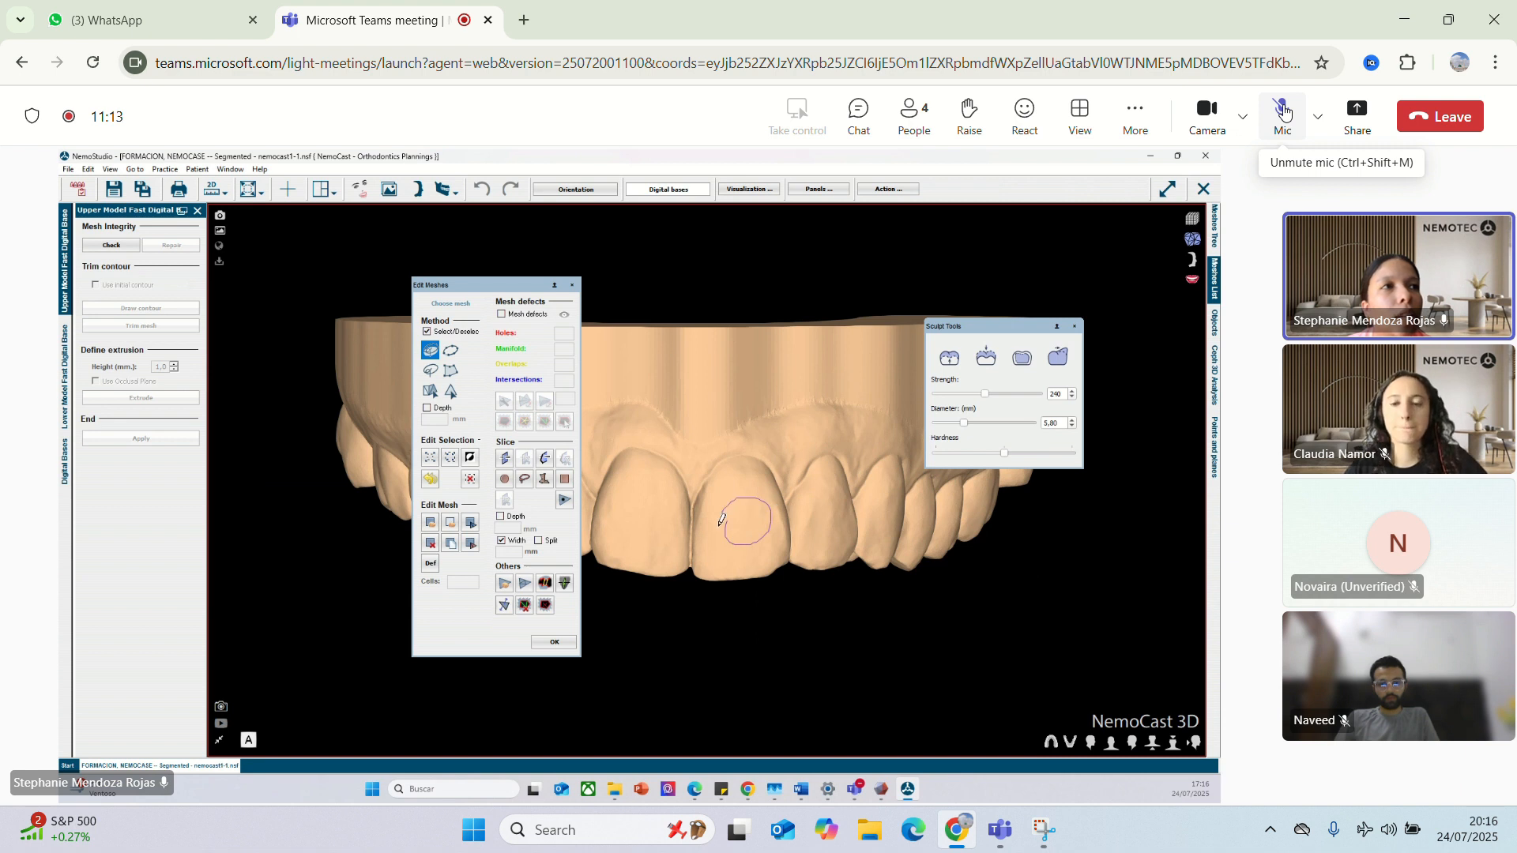
Select a round patch on the front of the upper central incisor, delete it from the mesh and display the mesh defects.
left_click_drag(730, 528, 728, 533)
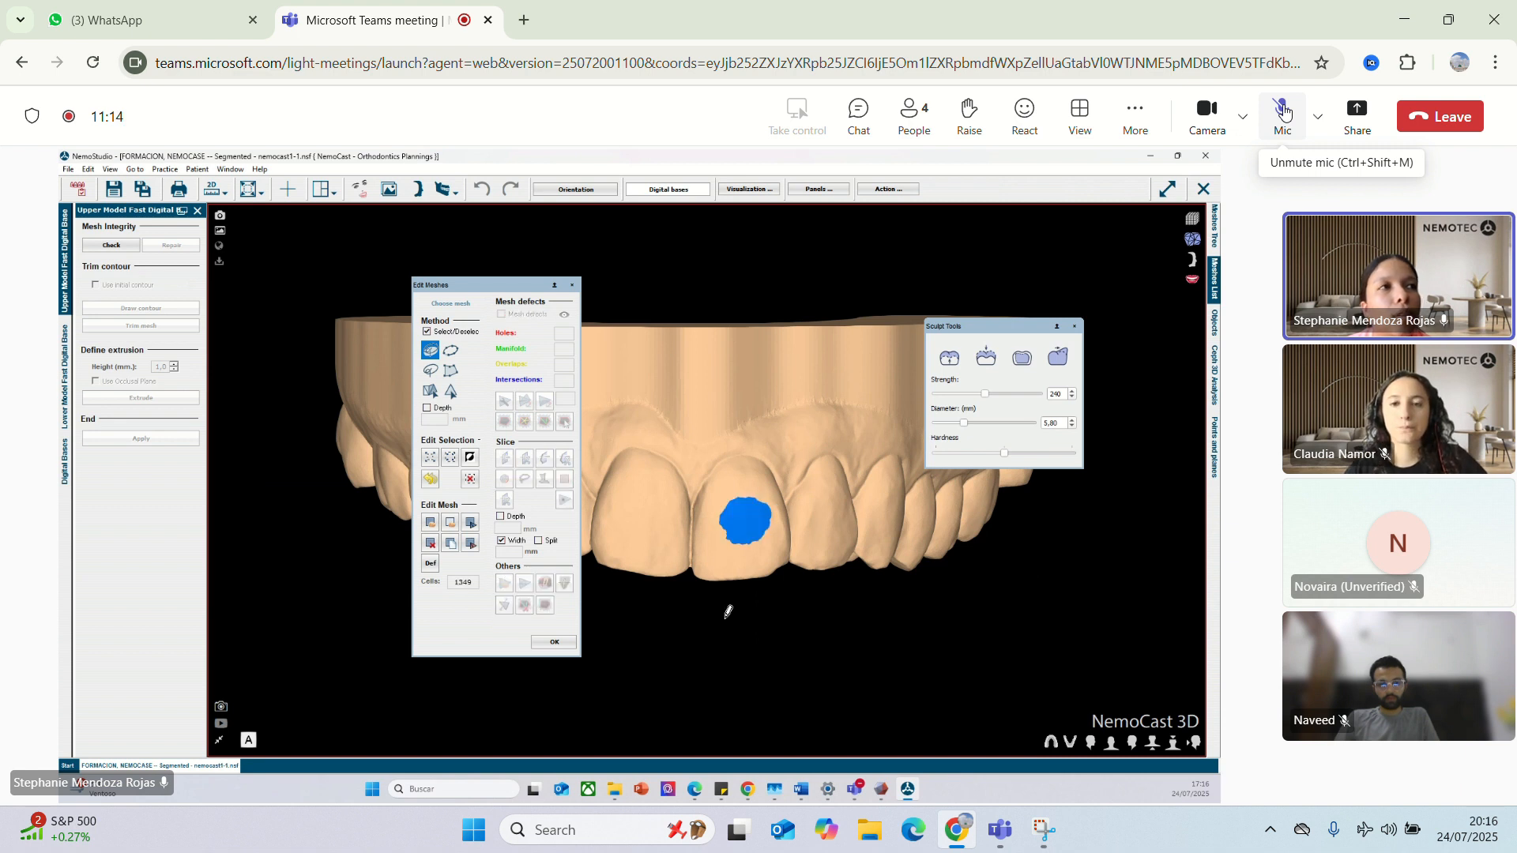
left_click(449, 458)
left_click(434, 459)
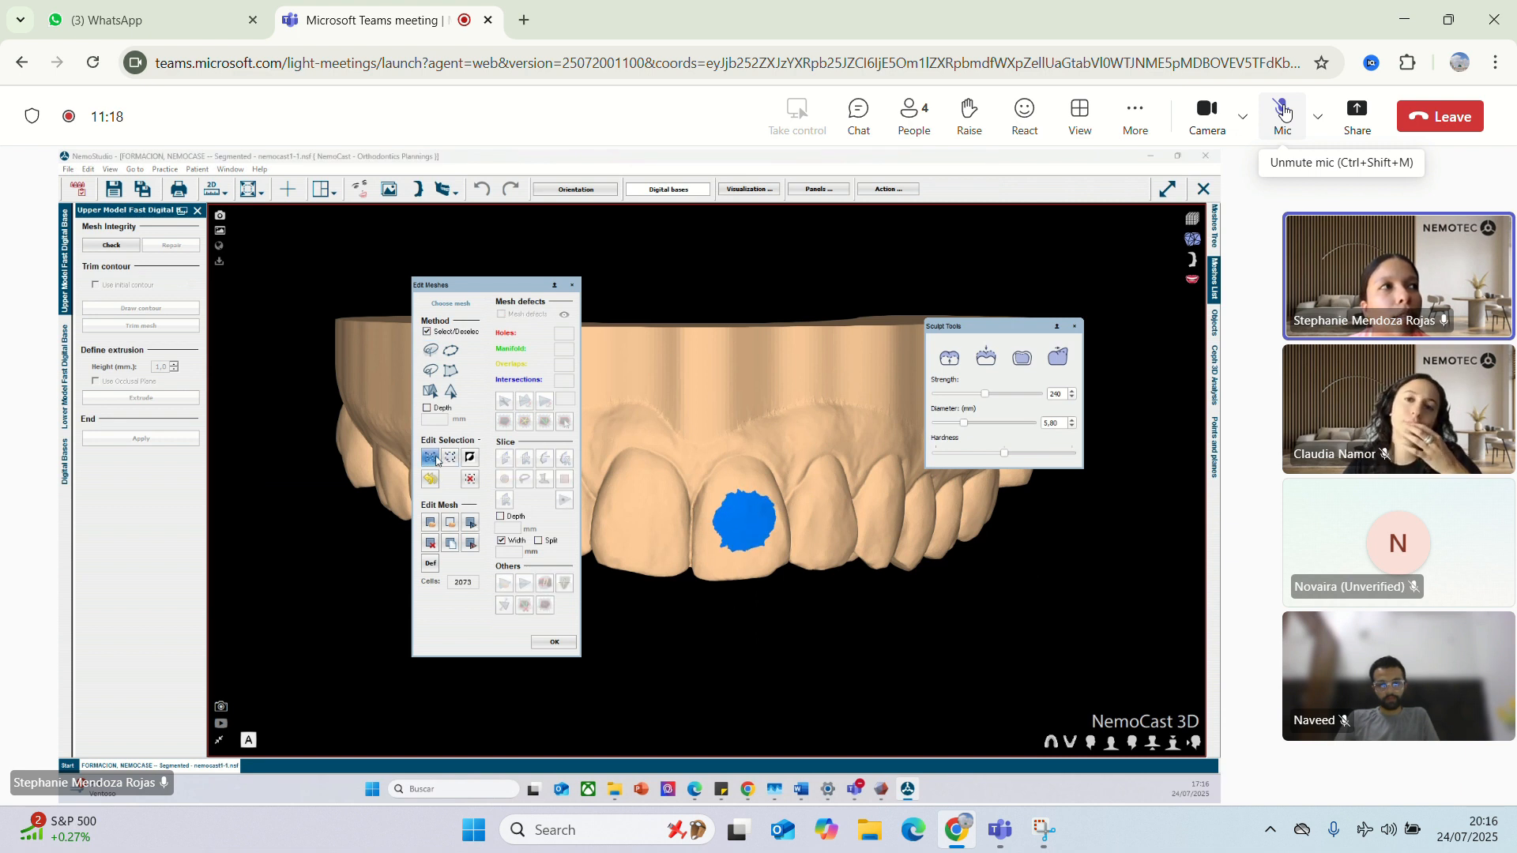
left_click(449, 544)
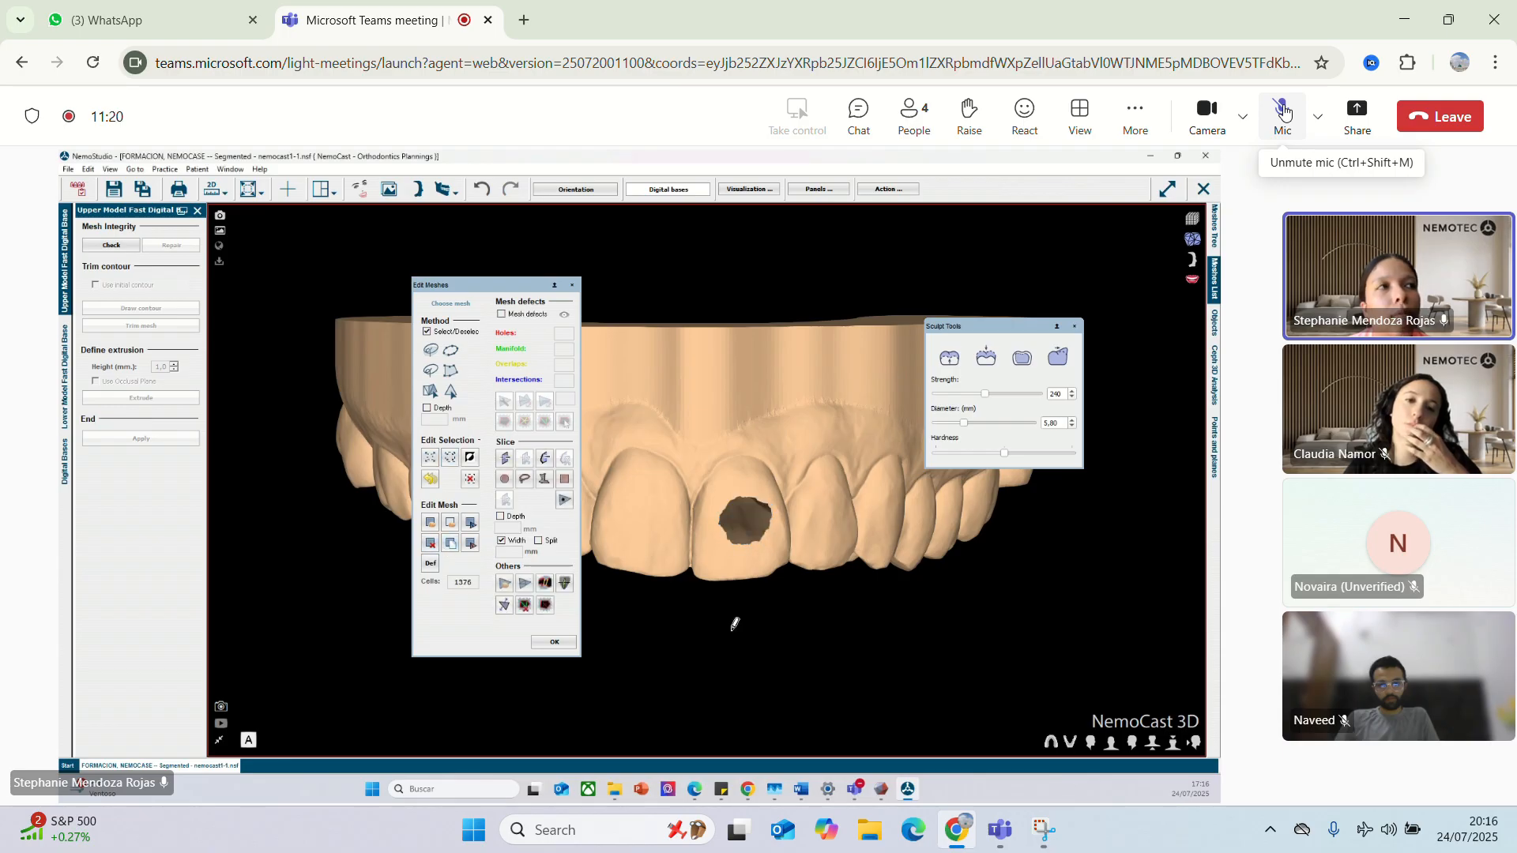
left_click(503, 314)
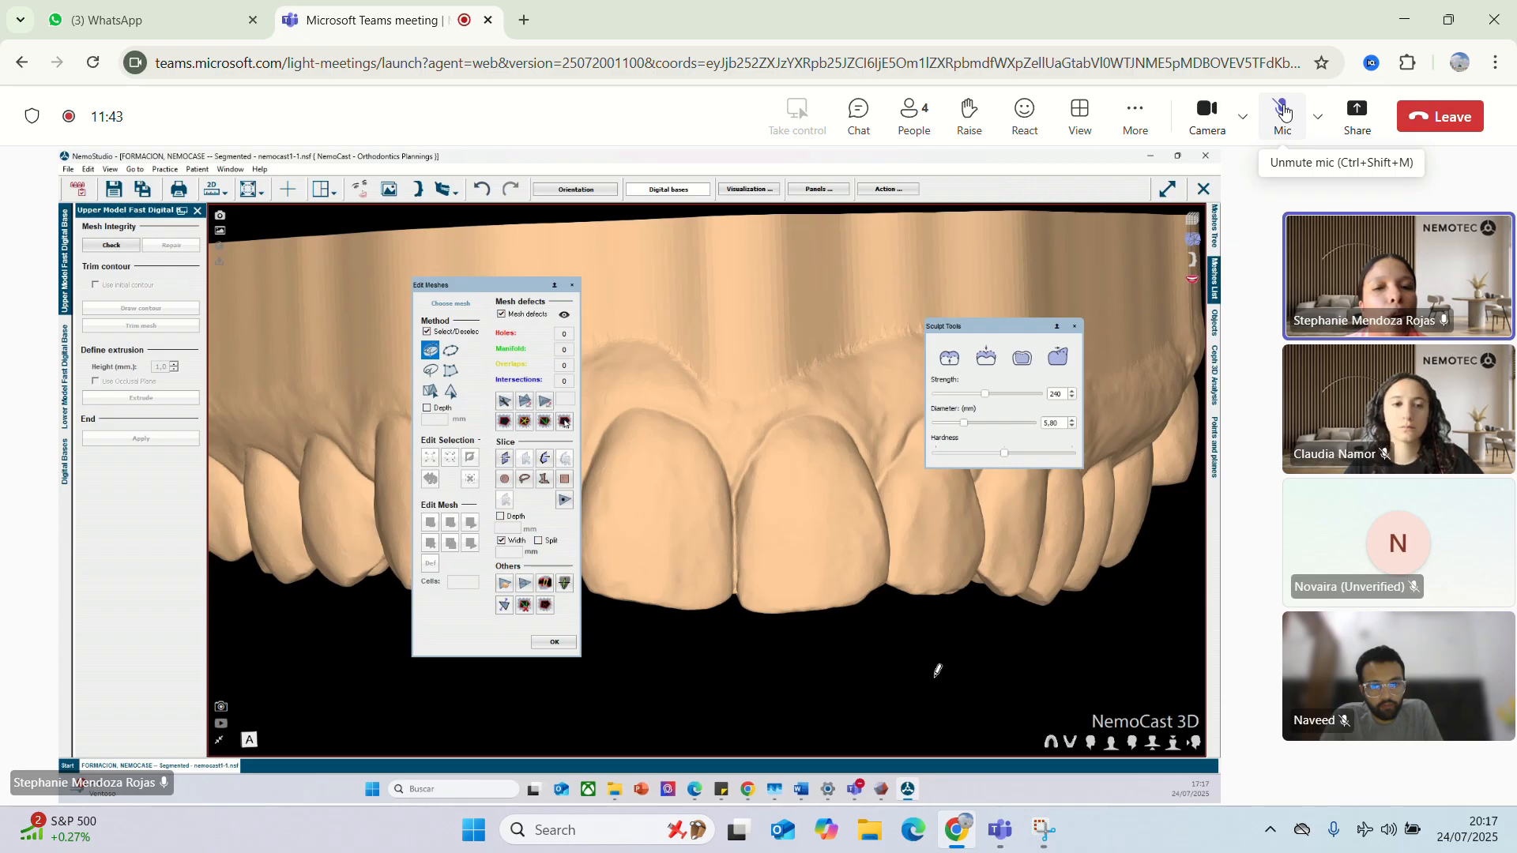
Activate a sculpt tool for reworking the surface of the upper model.
left_click(1021, 357)
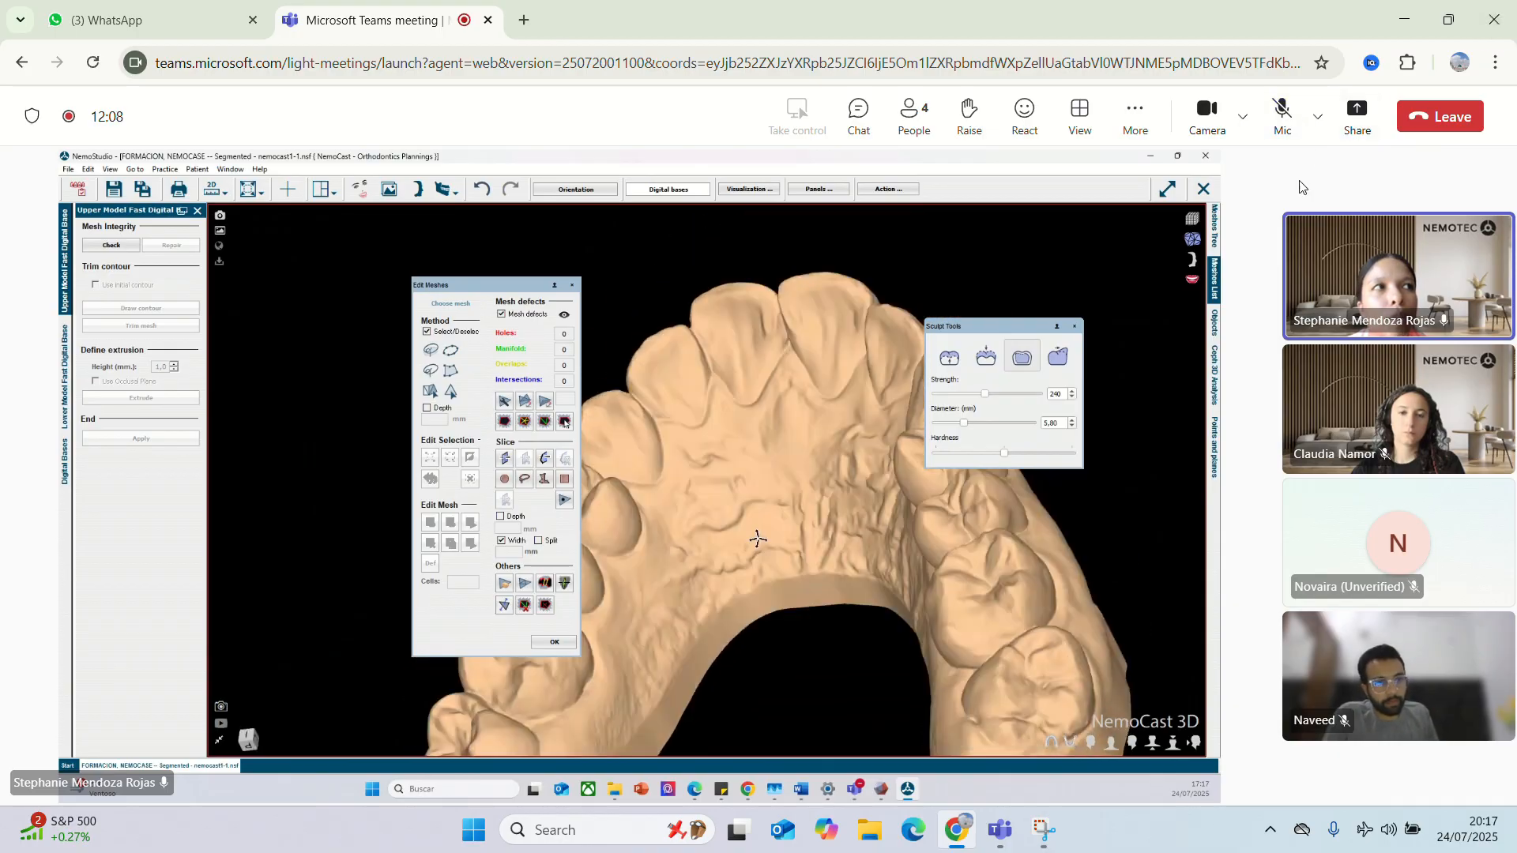
Toggle the meeting microphone between muted and unmuted, leaving it unmuted.
left_click(1276, 114)
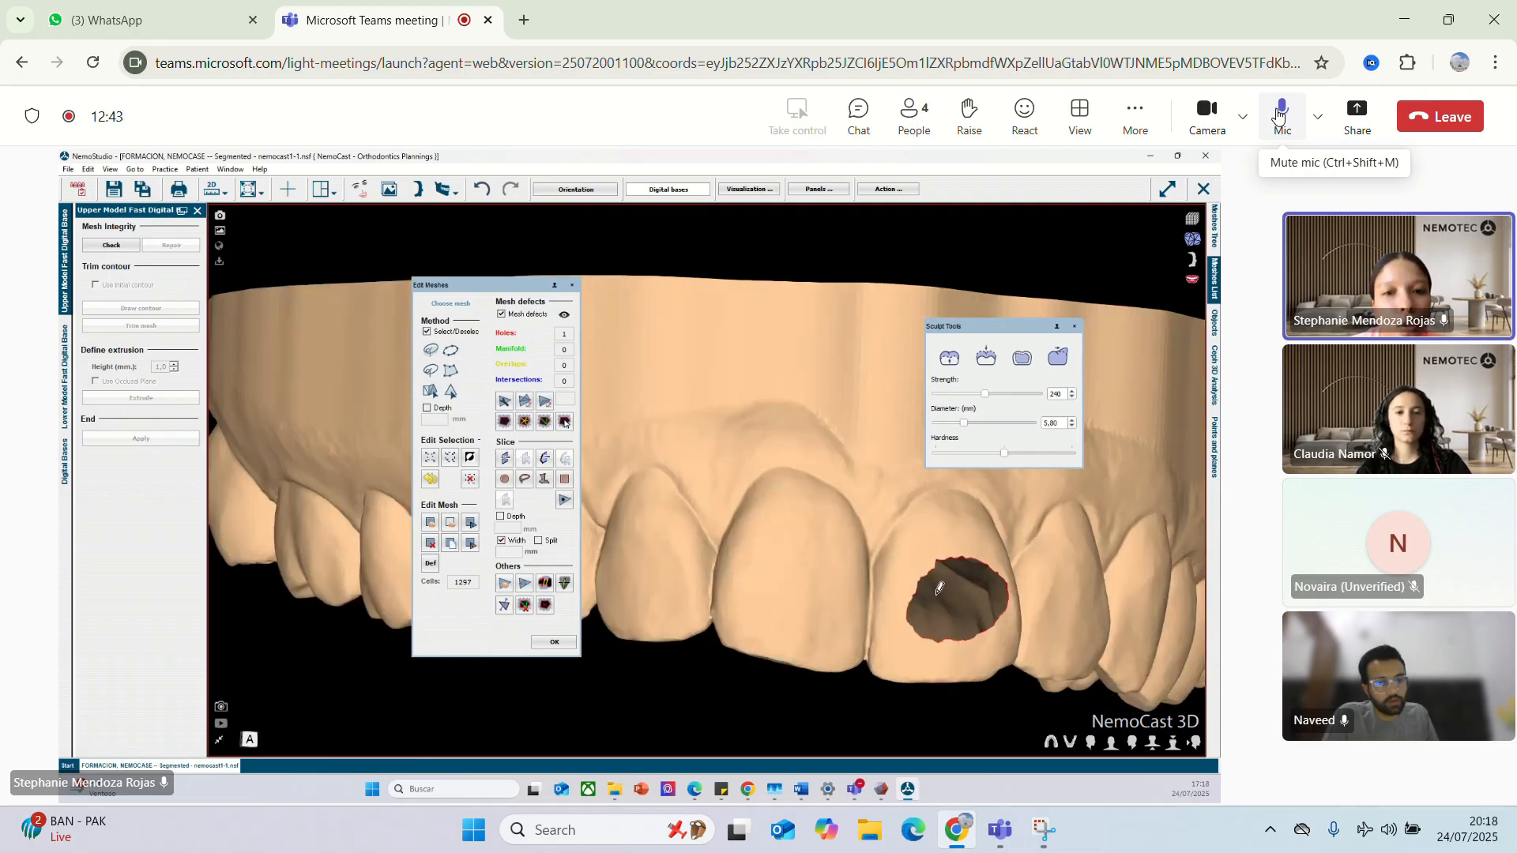
left_click(1278, 115)
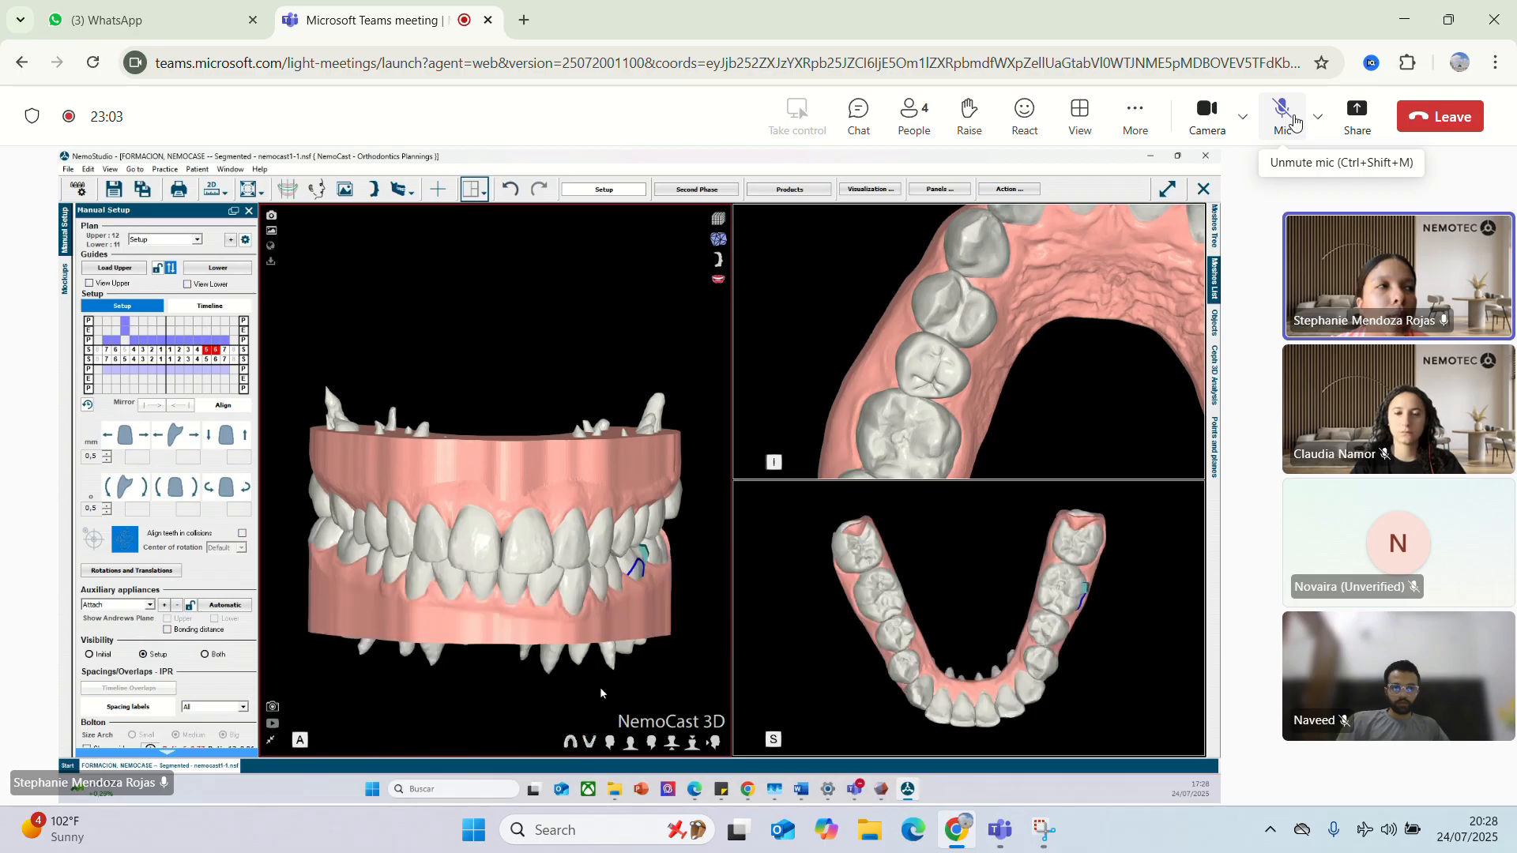
left_click(1293, 119)
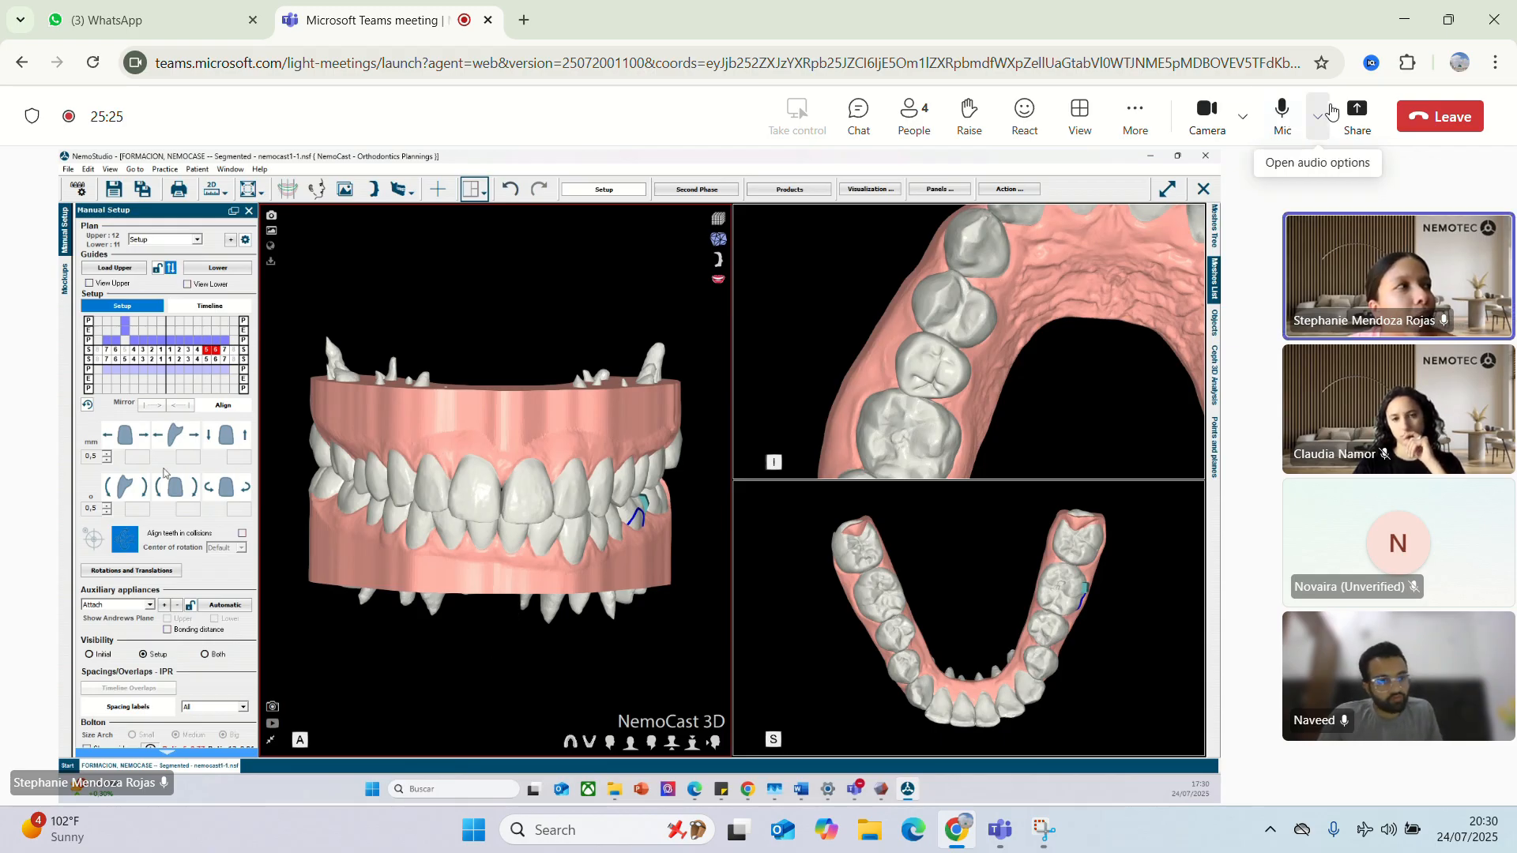
left_click(1275, 112)
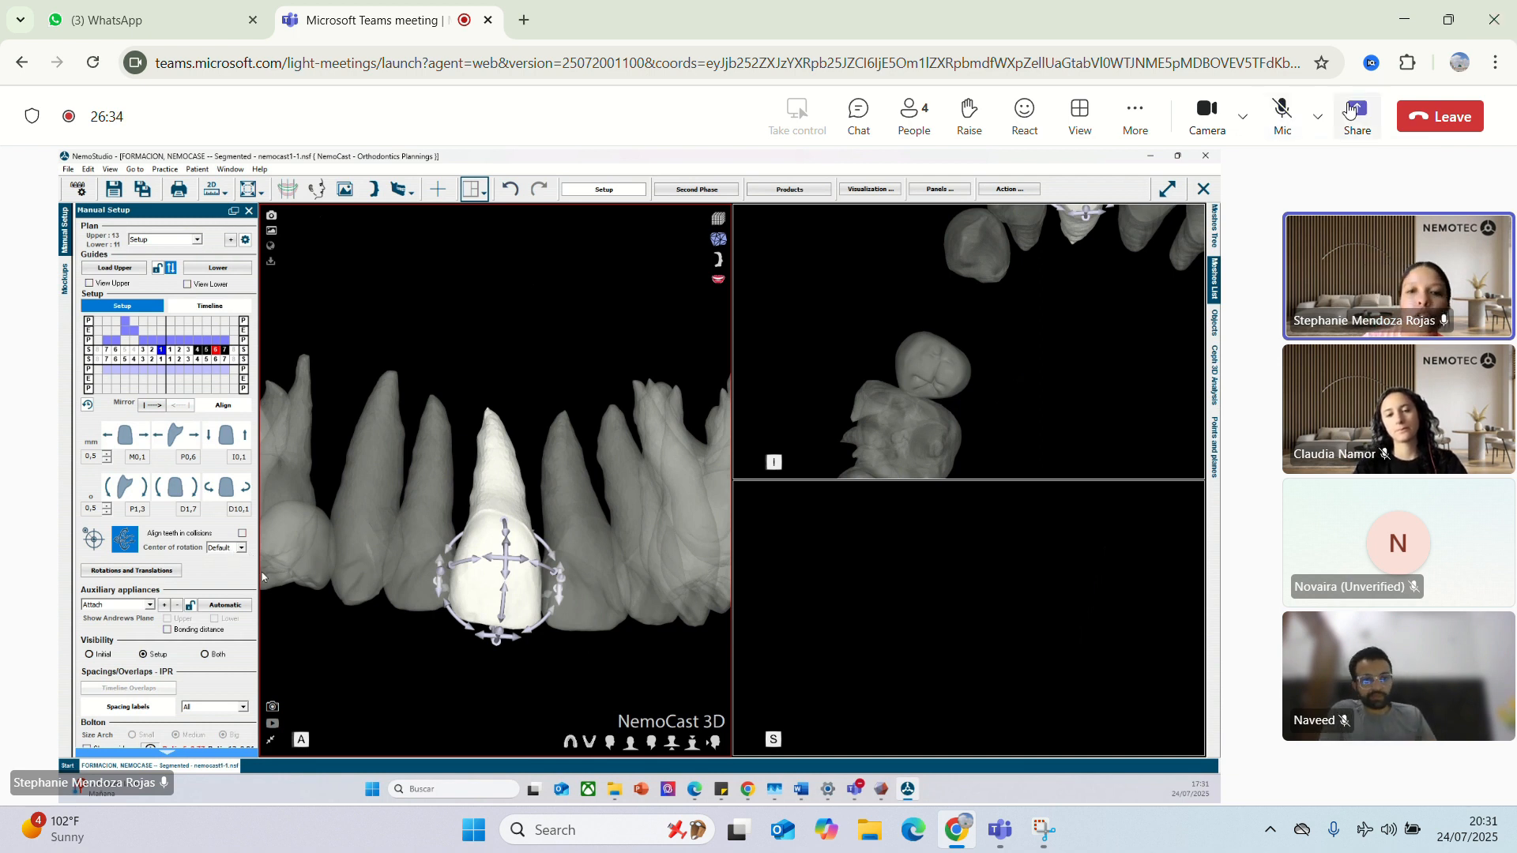
left_click(1283, 115)
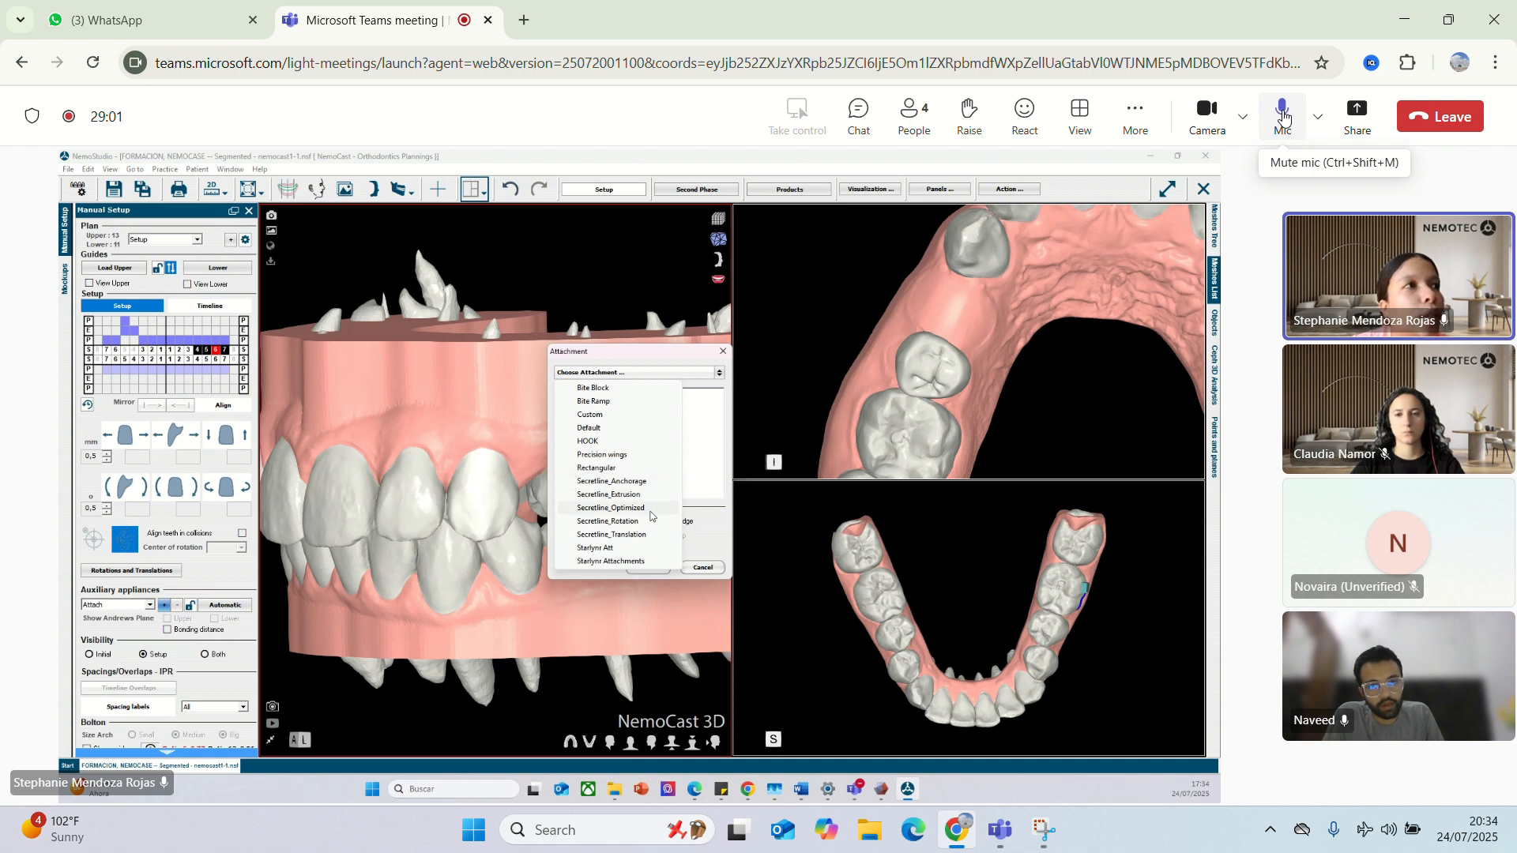
Choose the Optimized_v2.stl attachment from the Secretline_Optimized library.
left_click(650, 510)
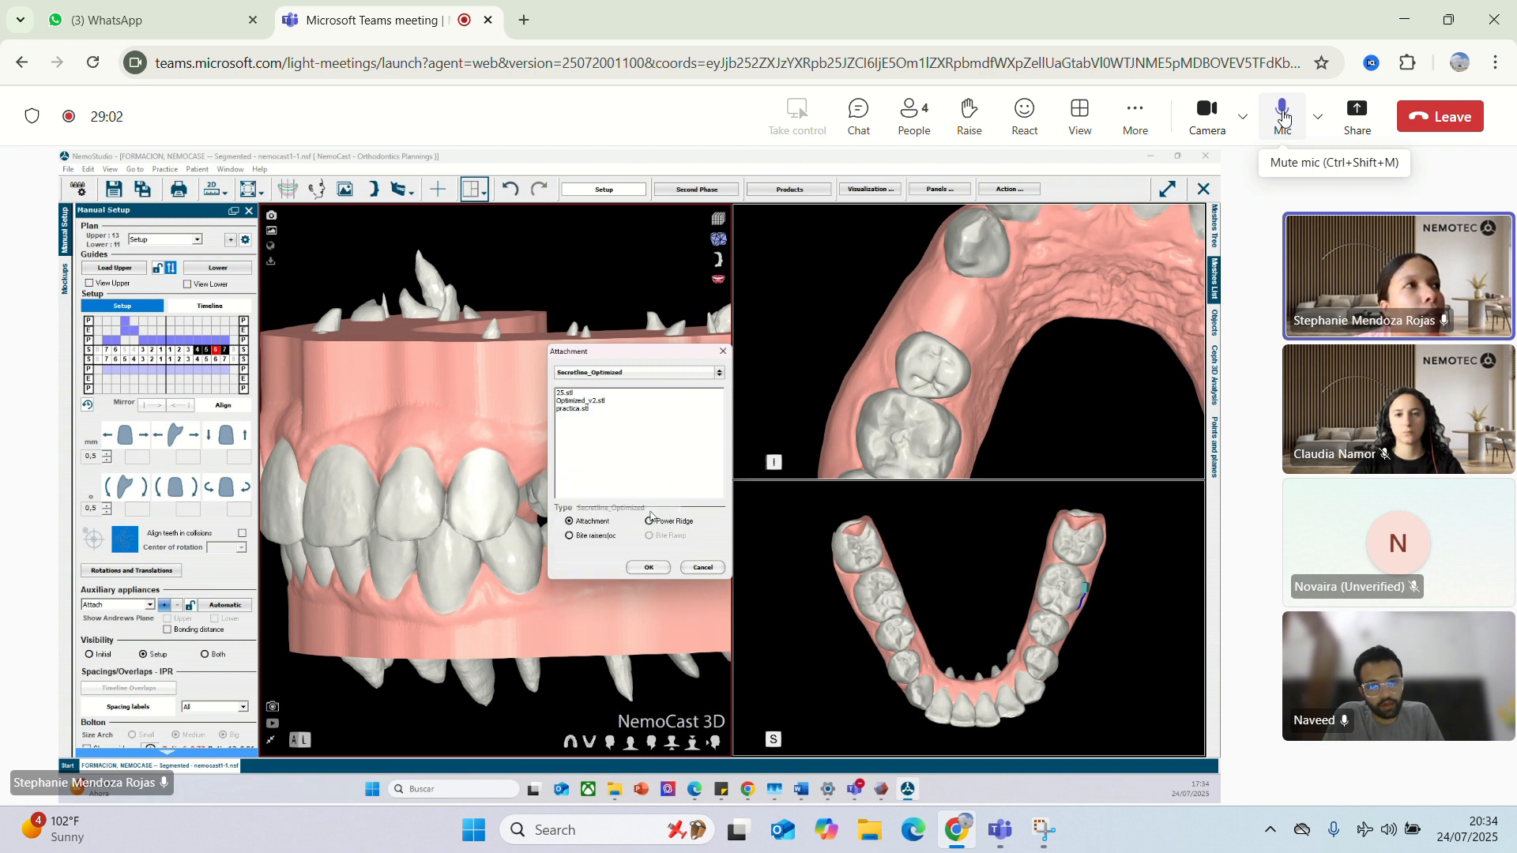
left_click(584, 401)
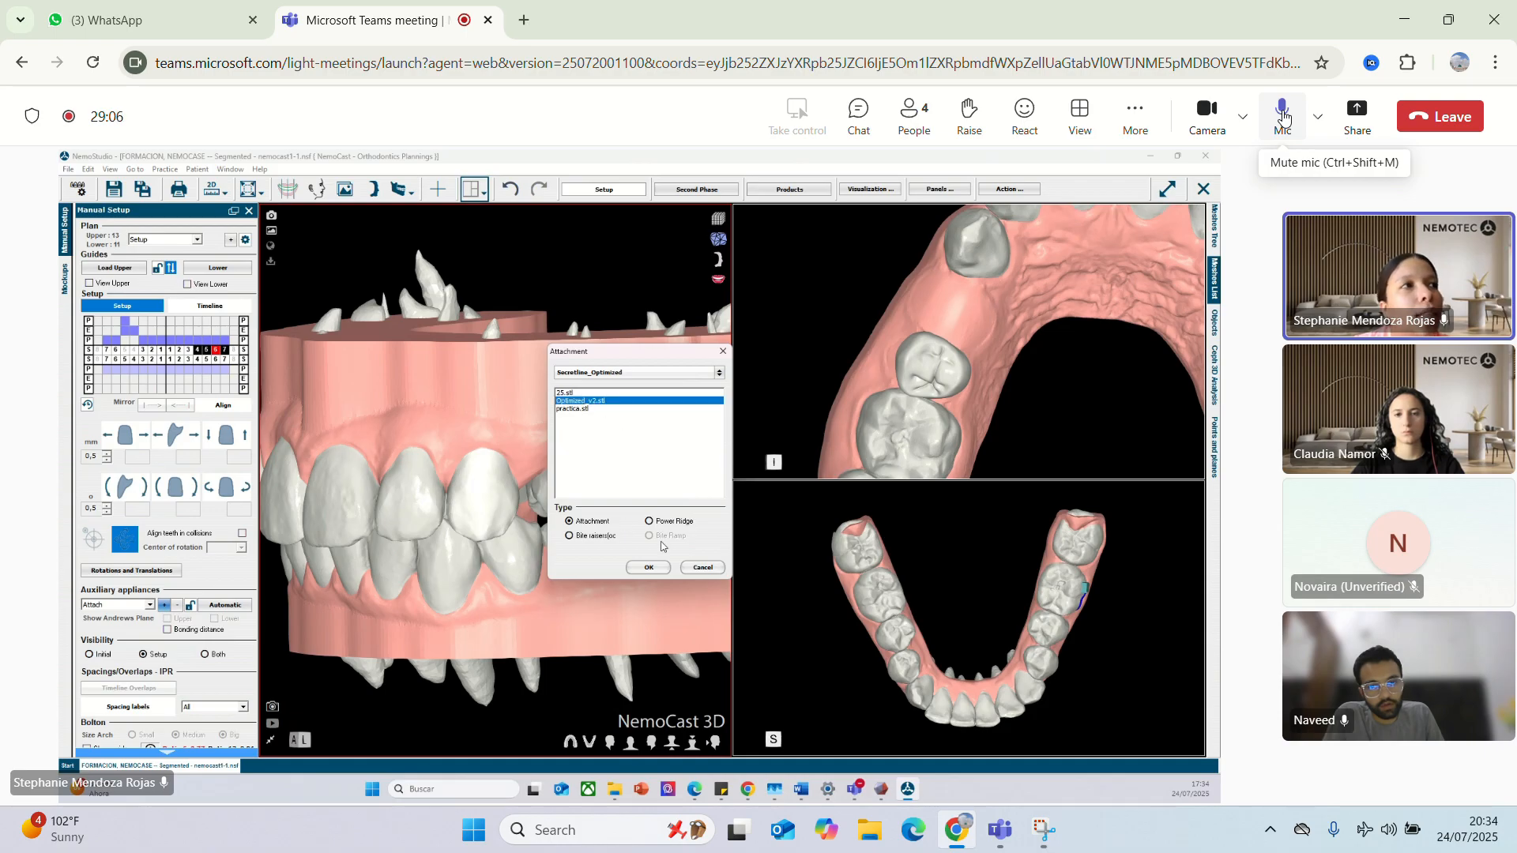
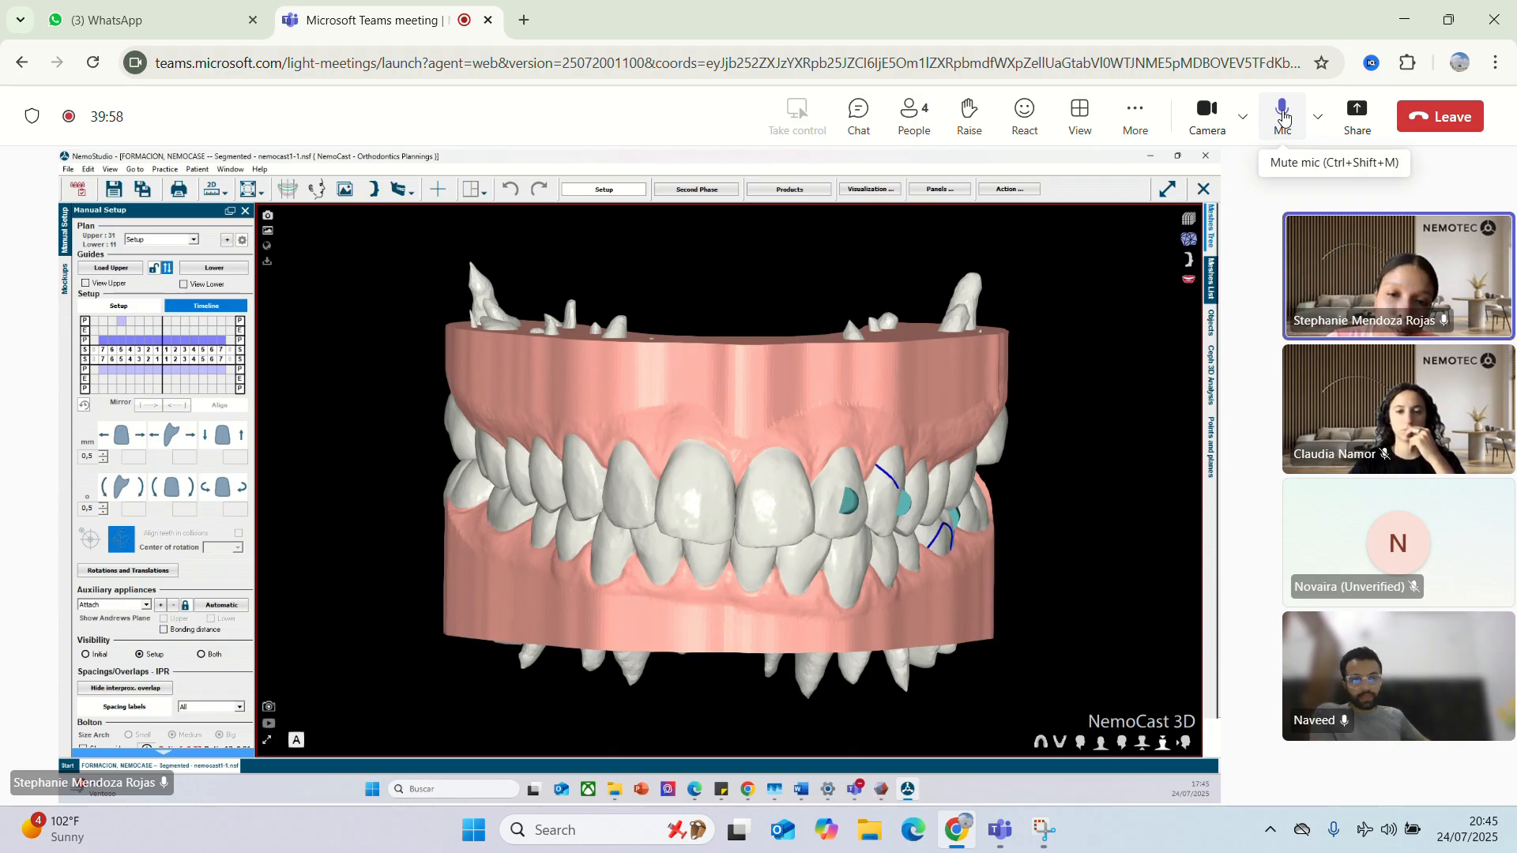
Mute the meeting microphone and unmute it again.
left_click(1283, 116)
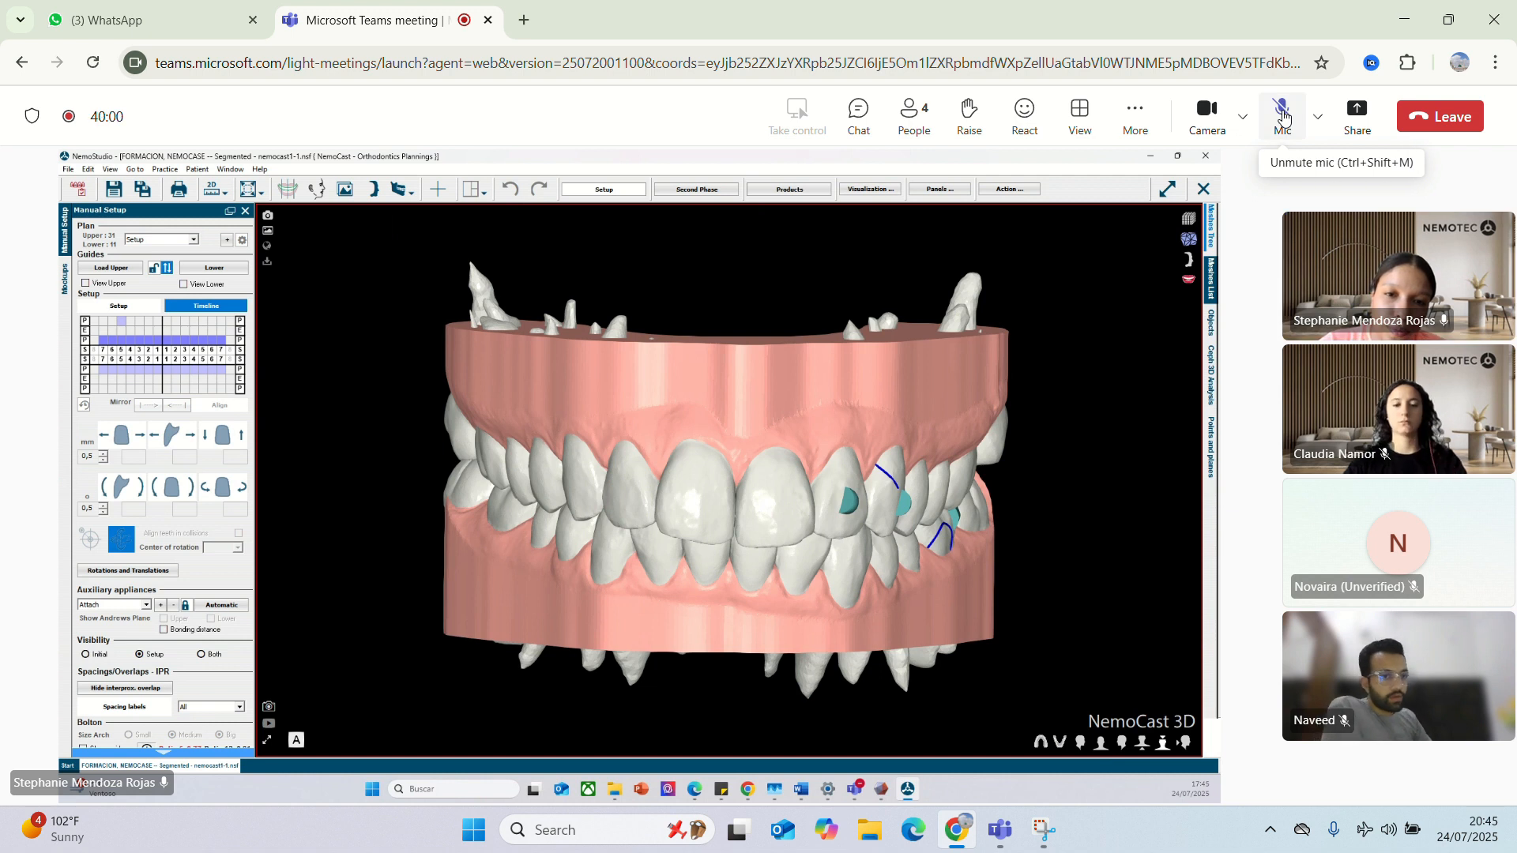
left_click(1283, 117)
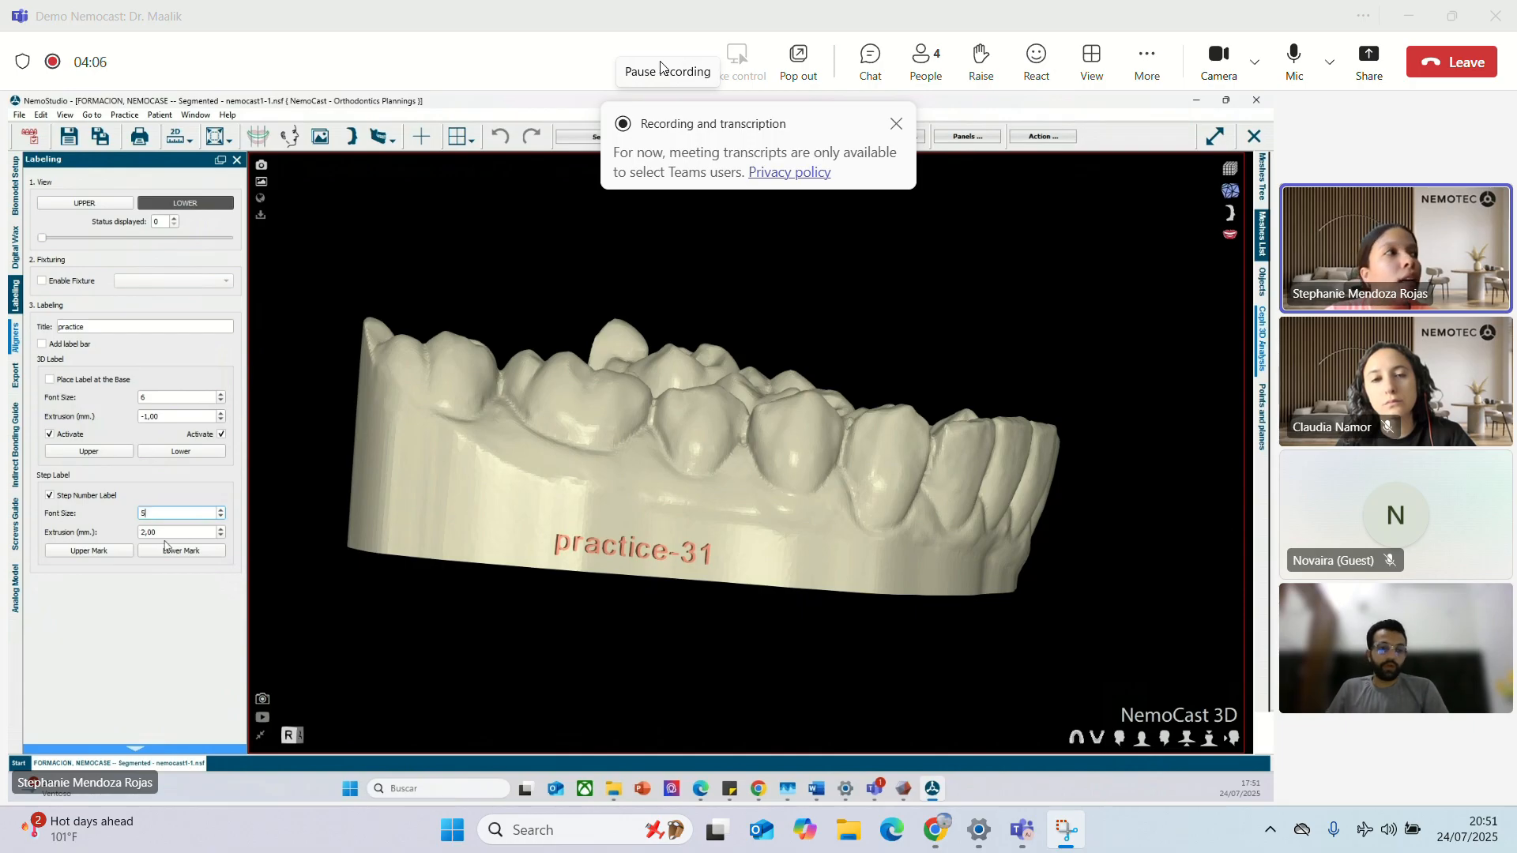
Set the step label extrusion to -1 mm and place the step number marks on the upper and lower models.
key("Tab")
type("-")
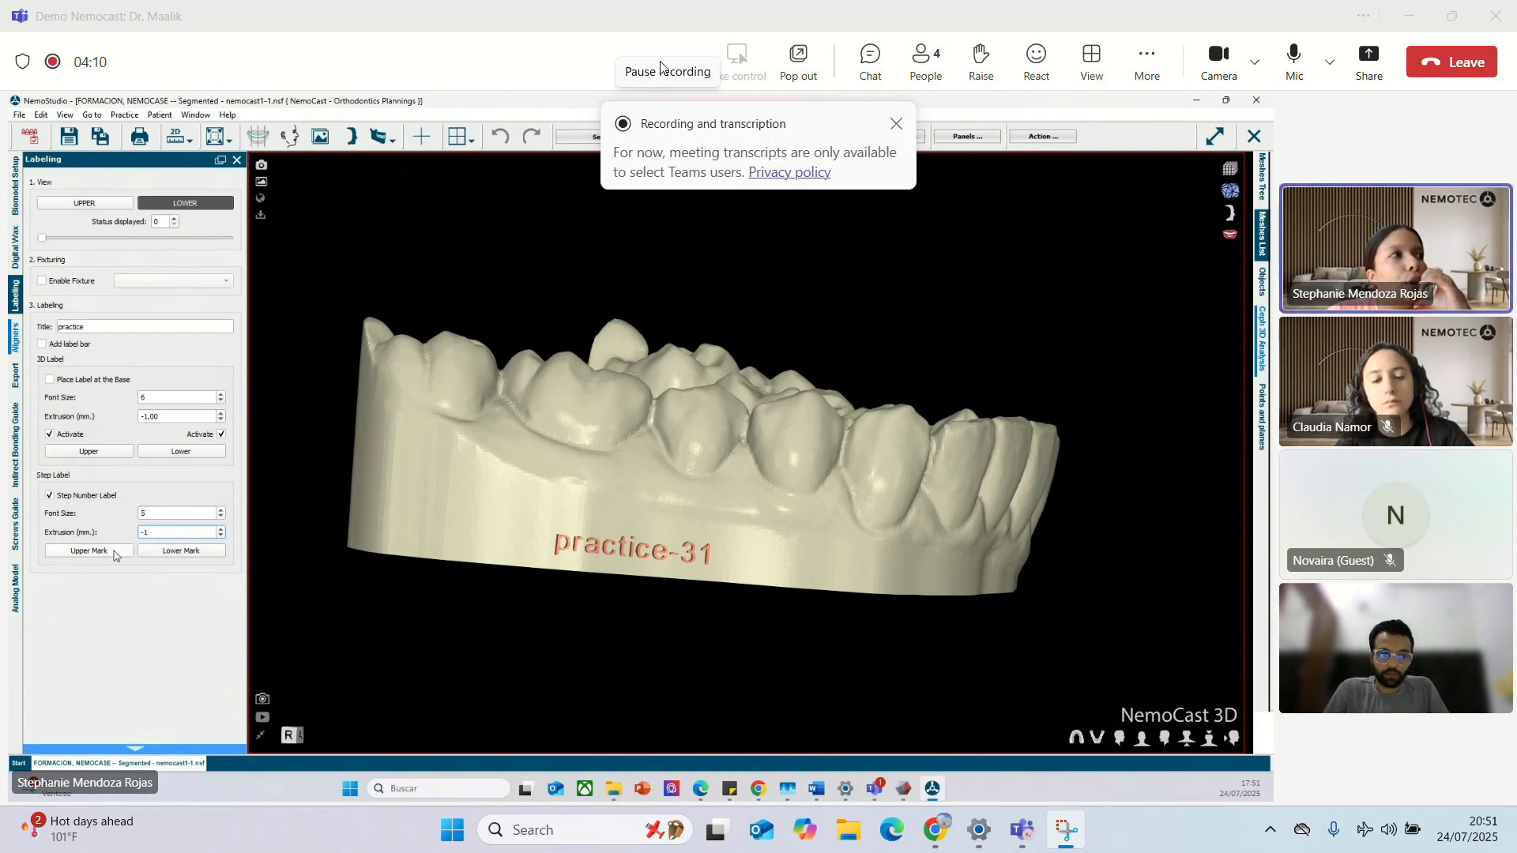
left_click(108, 551)
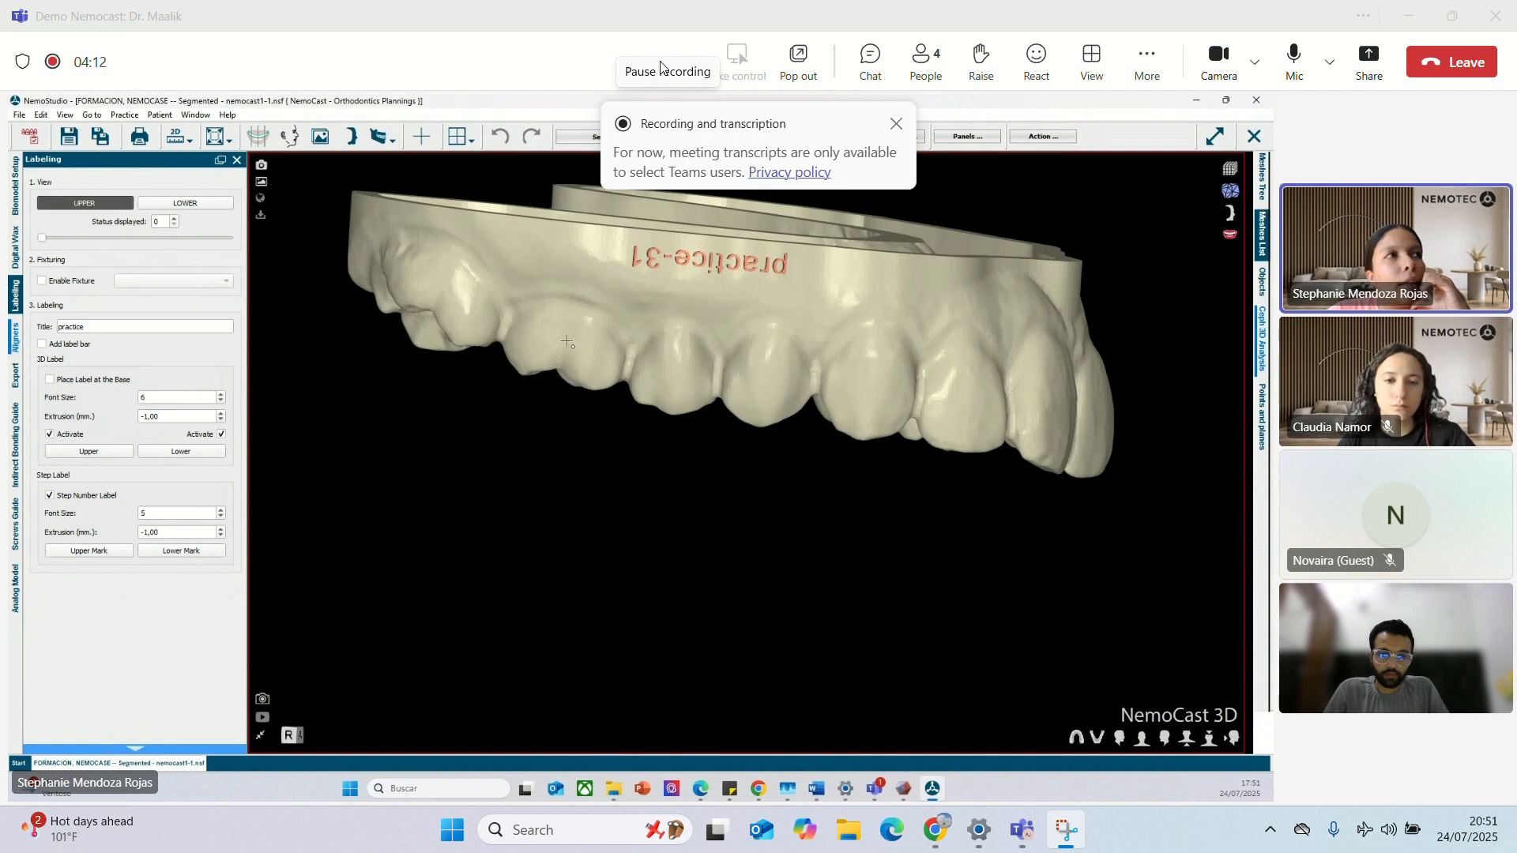
left_click(182, 552)
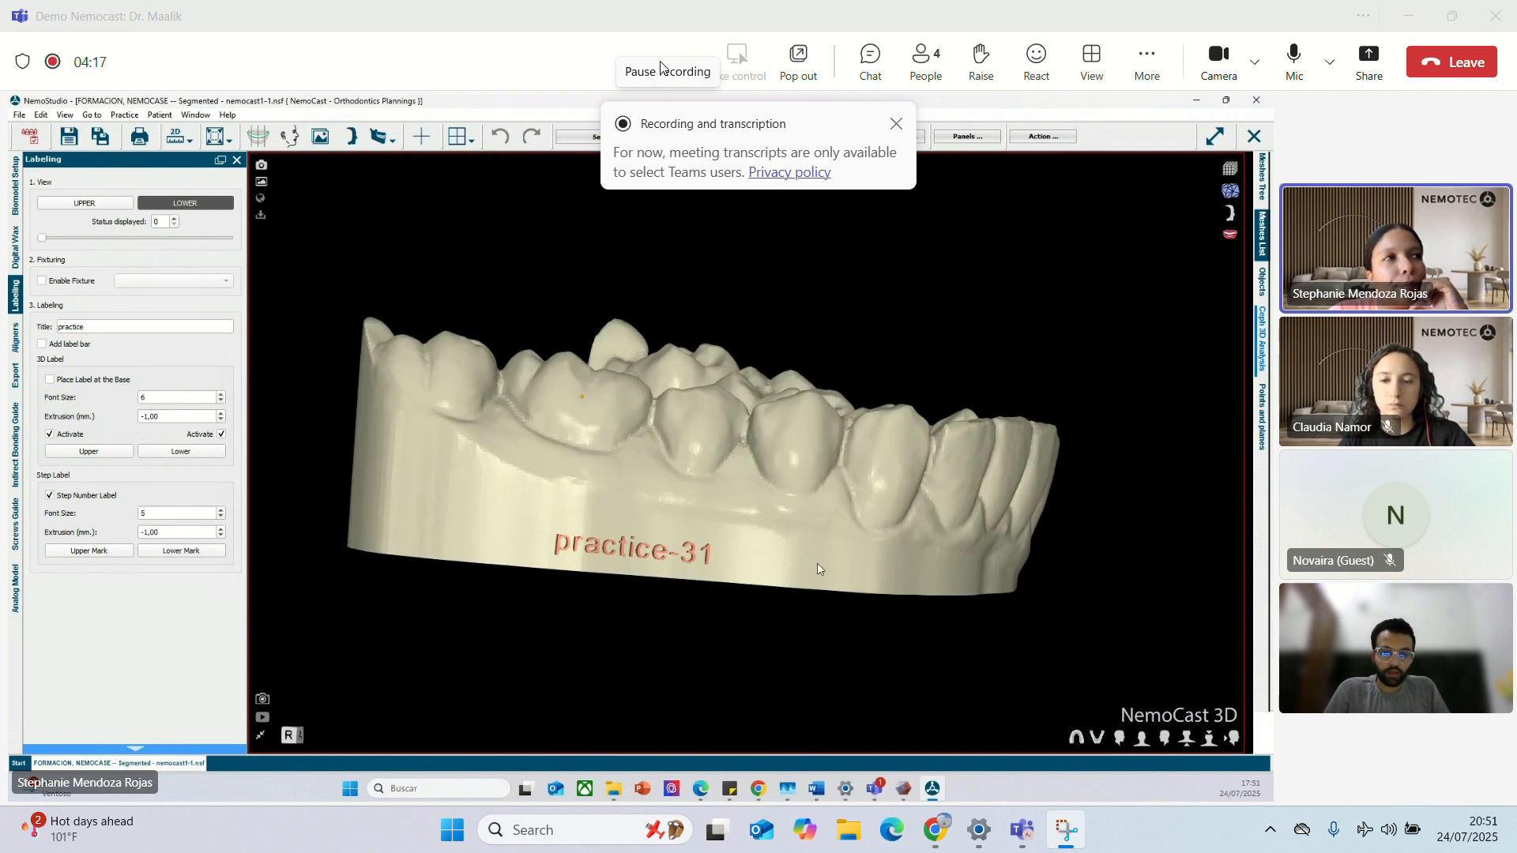
left_click_drag(582, 397, 535, 542)
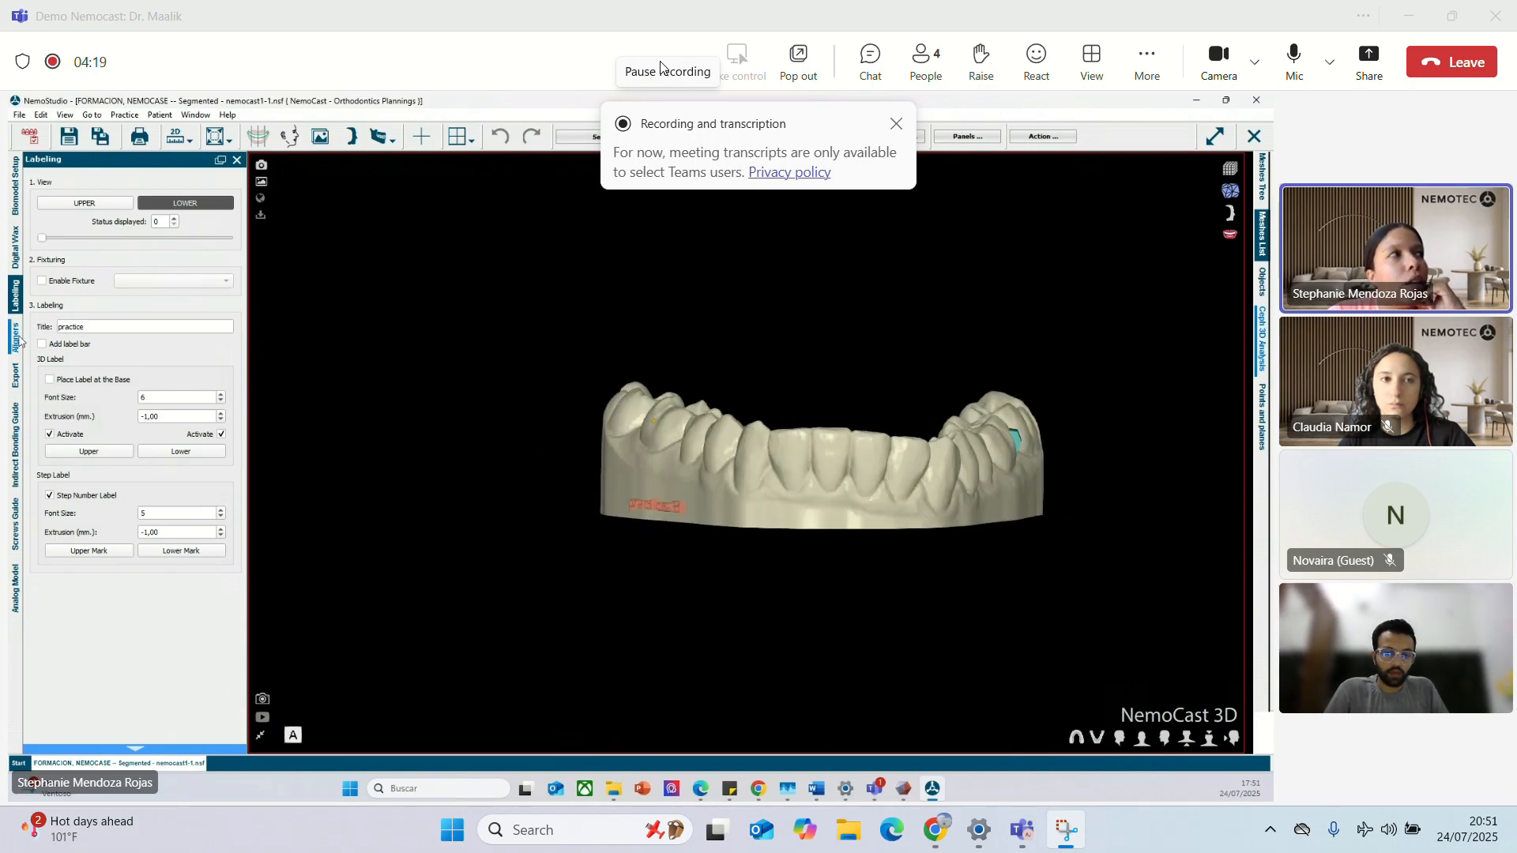
Generate the upper aligner cut line with custom parameters, setting offset and stiffness to 1.00.
left_click(15, 337)
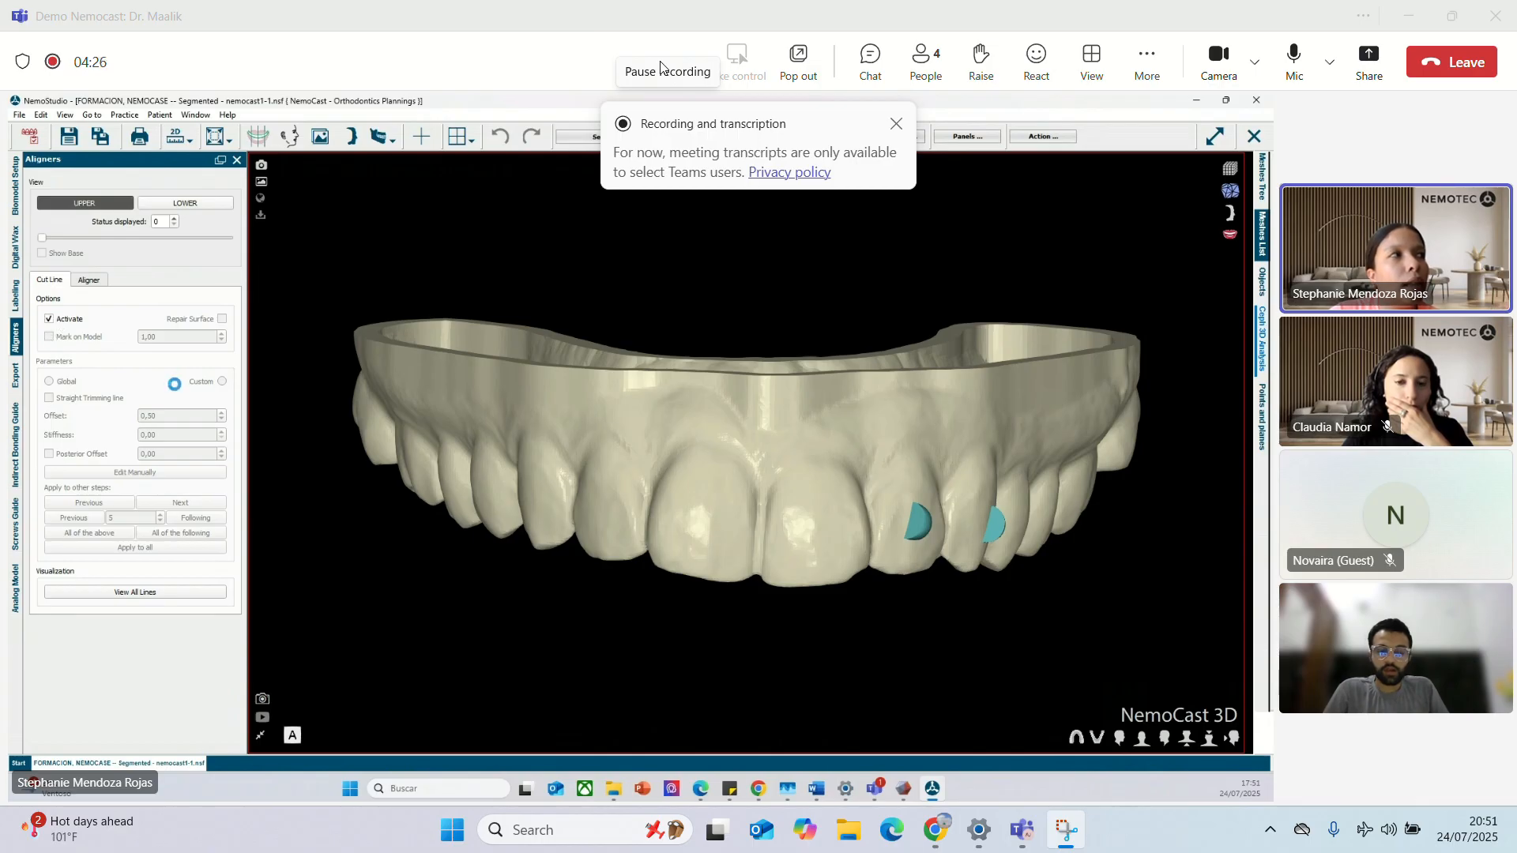
left_click(175, 384)
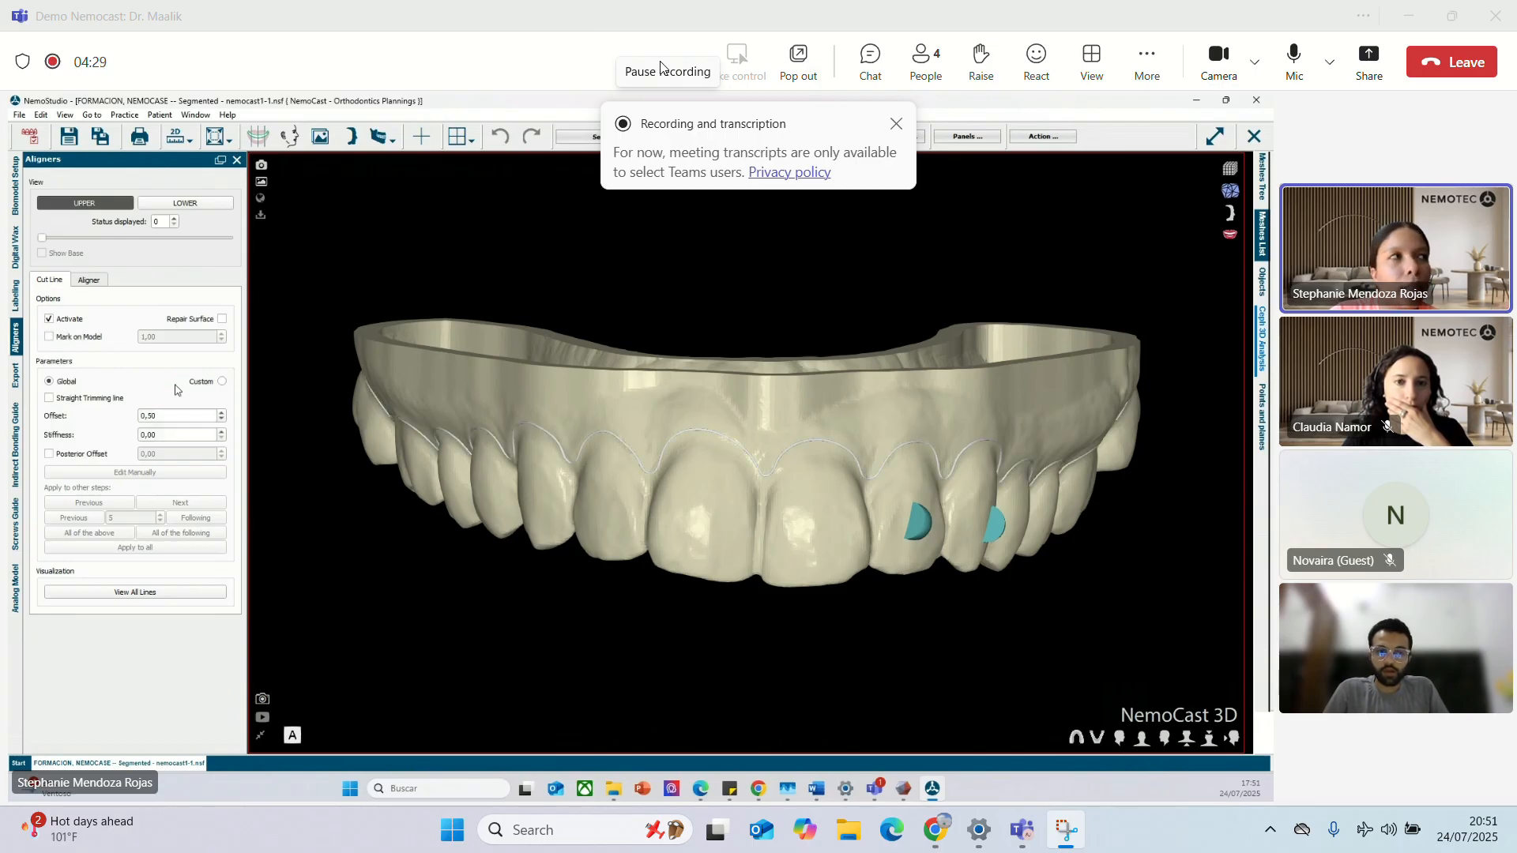
middle_click_drag(326, 410, 517, 414)
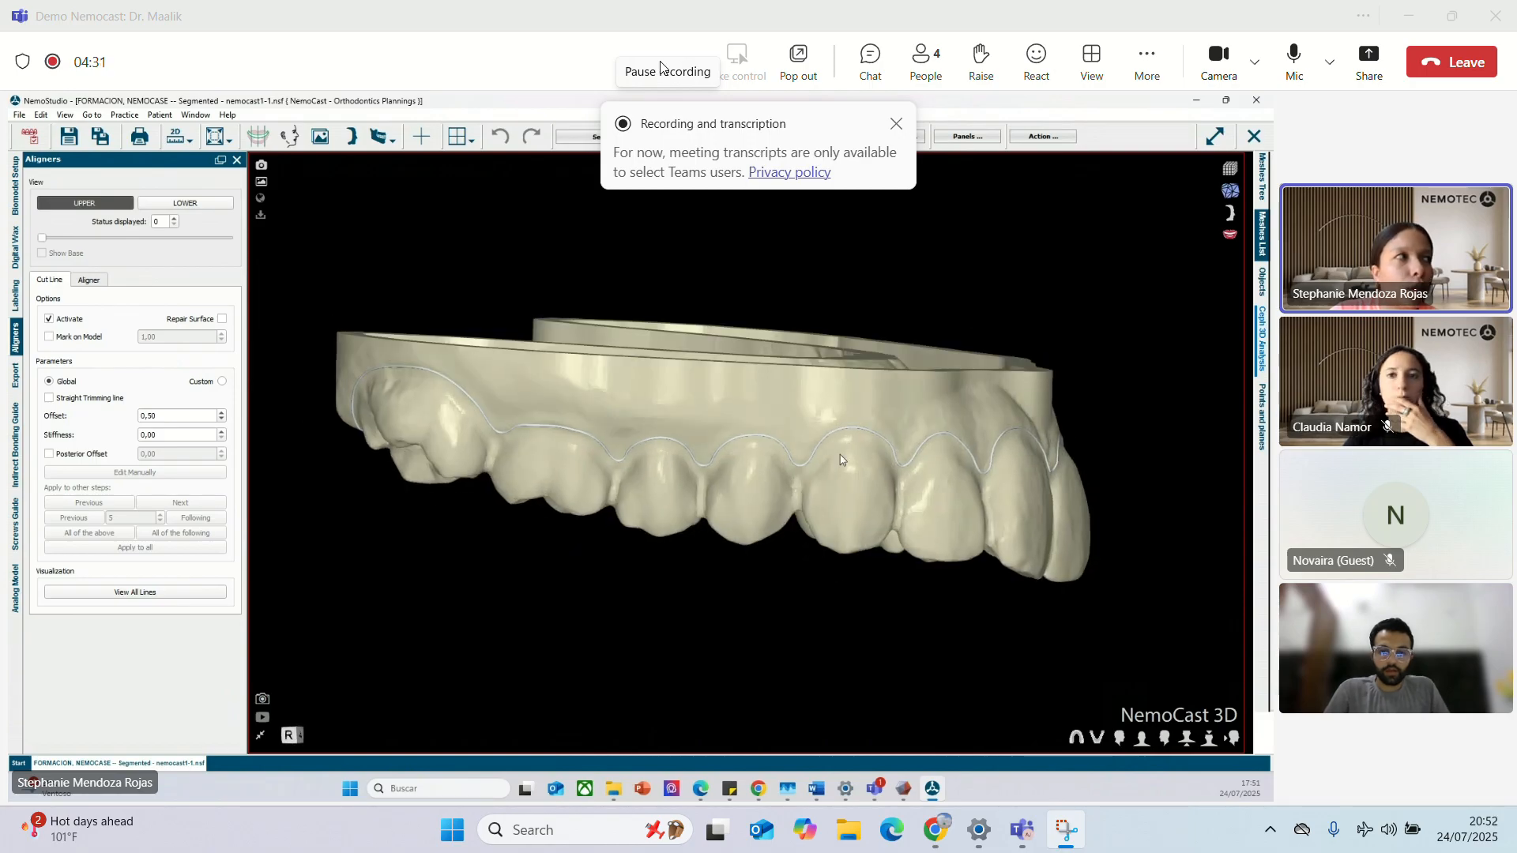
double_click(150, 416)
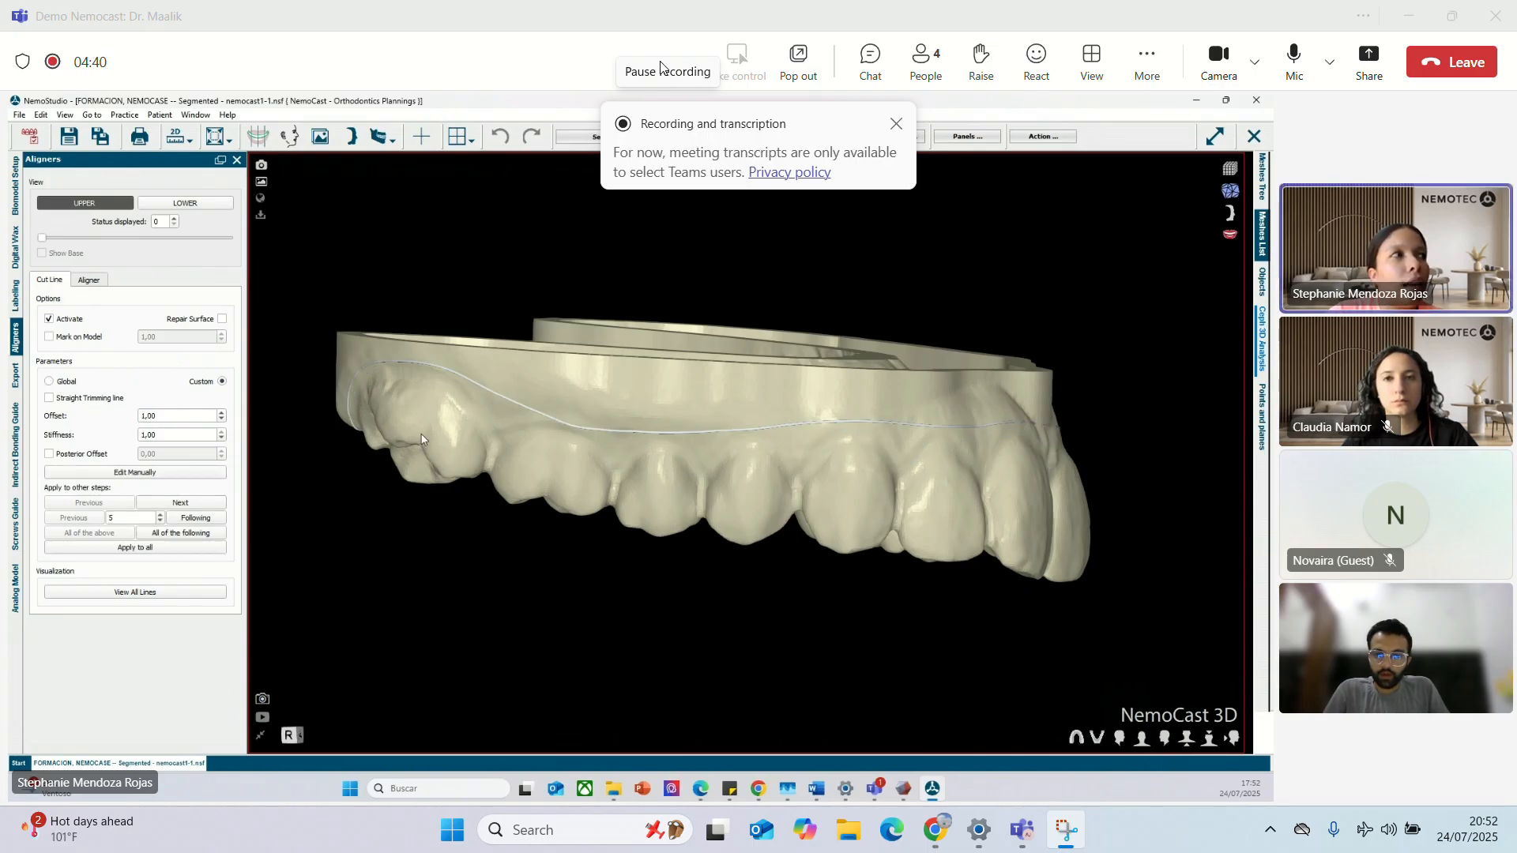
Manually redraw the upper cut line higher along the posterior teeth.
left_click(174, 473)
left_click_drag(784, 406, 533, 393)
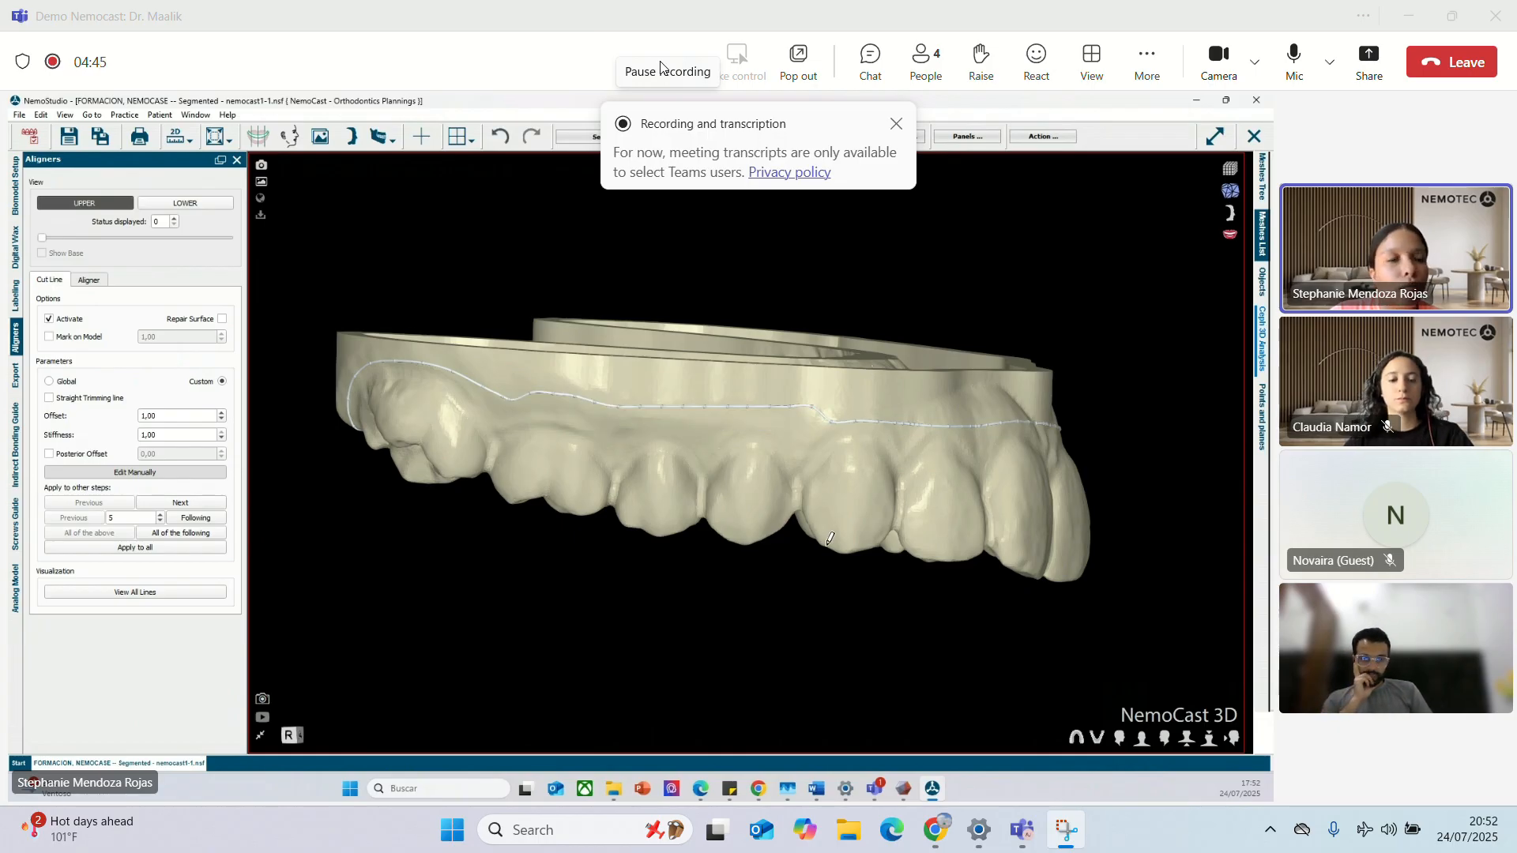
middle_click_drag(1107, 590, 796, 582)
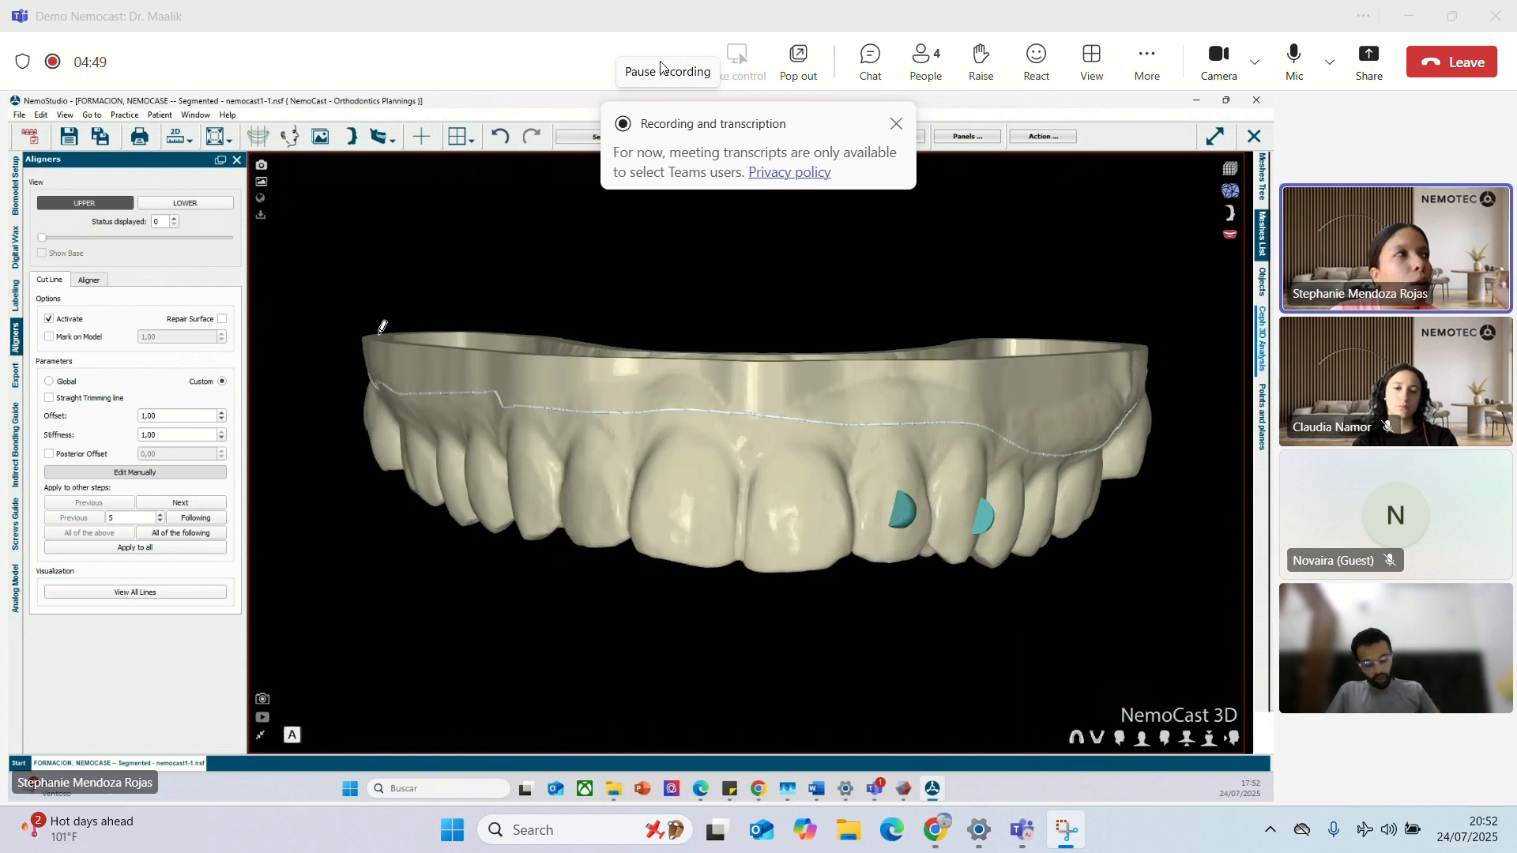
Review the upper aligner's thickness and offset parameters and open the export settings.
left_click(89, 280)
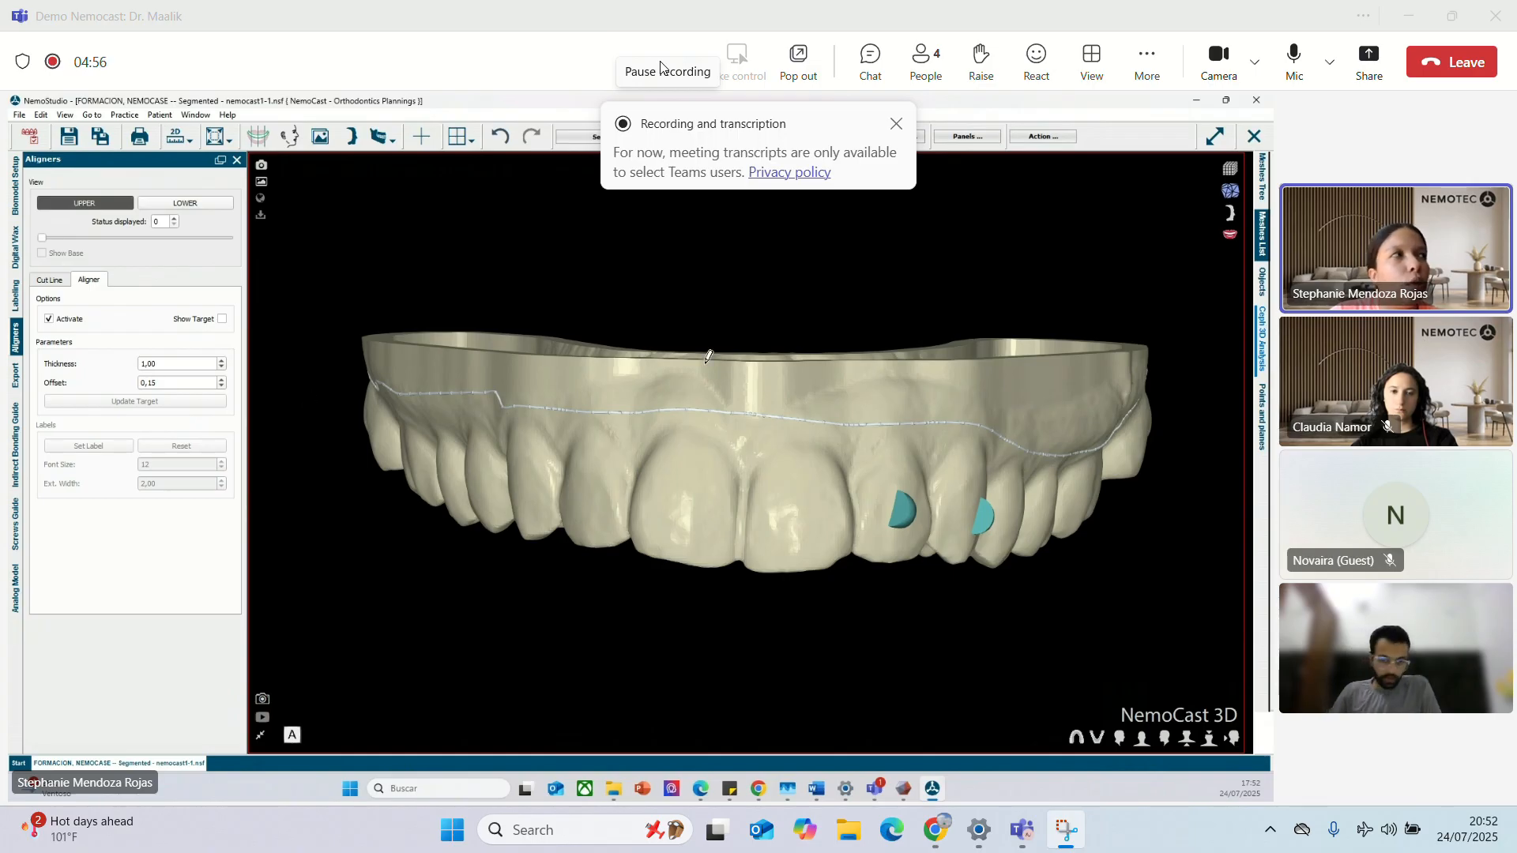
left_click(45, 281)
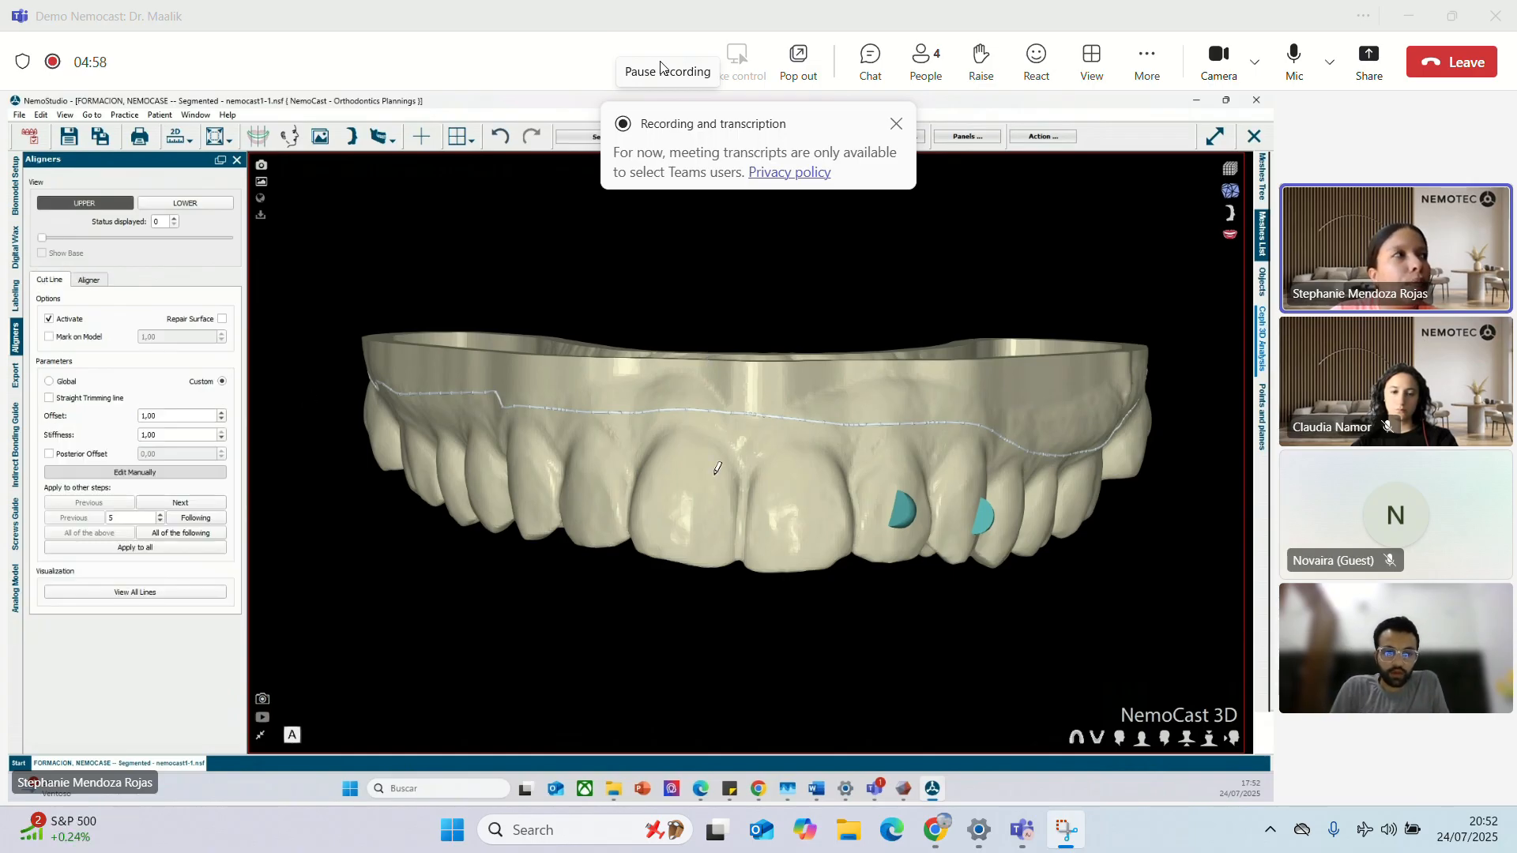
left_click(15, 377)
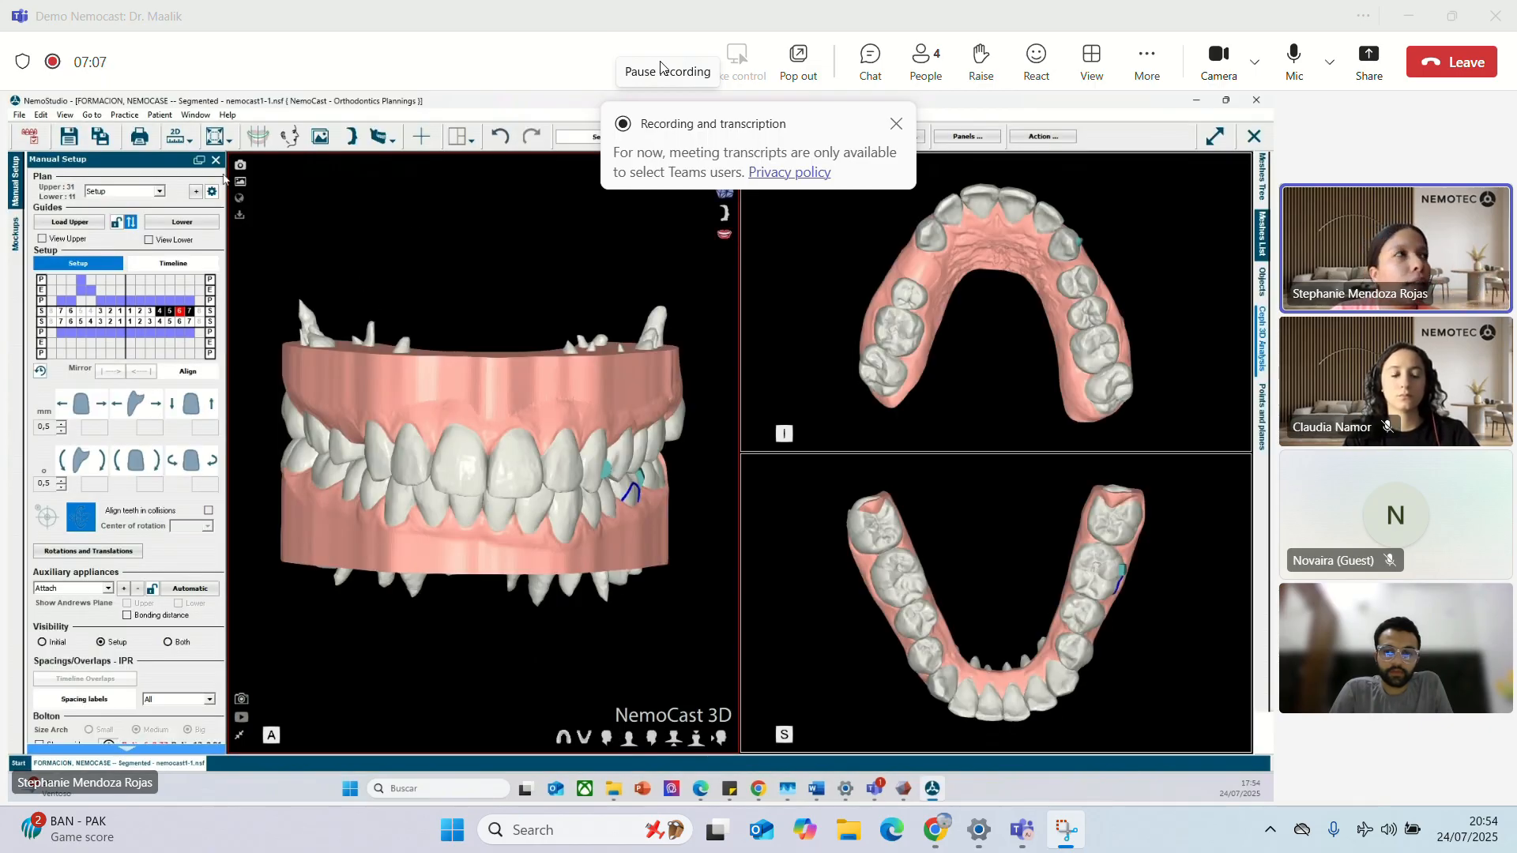
Open the print options for the treatment setup.
left_click(141, 138)
left_click(190, 167)
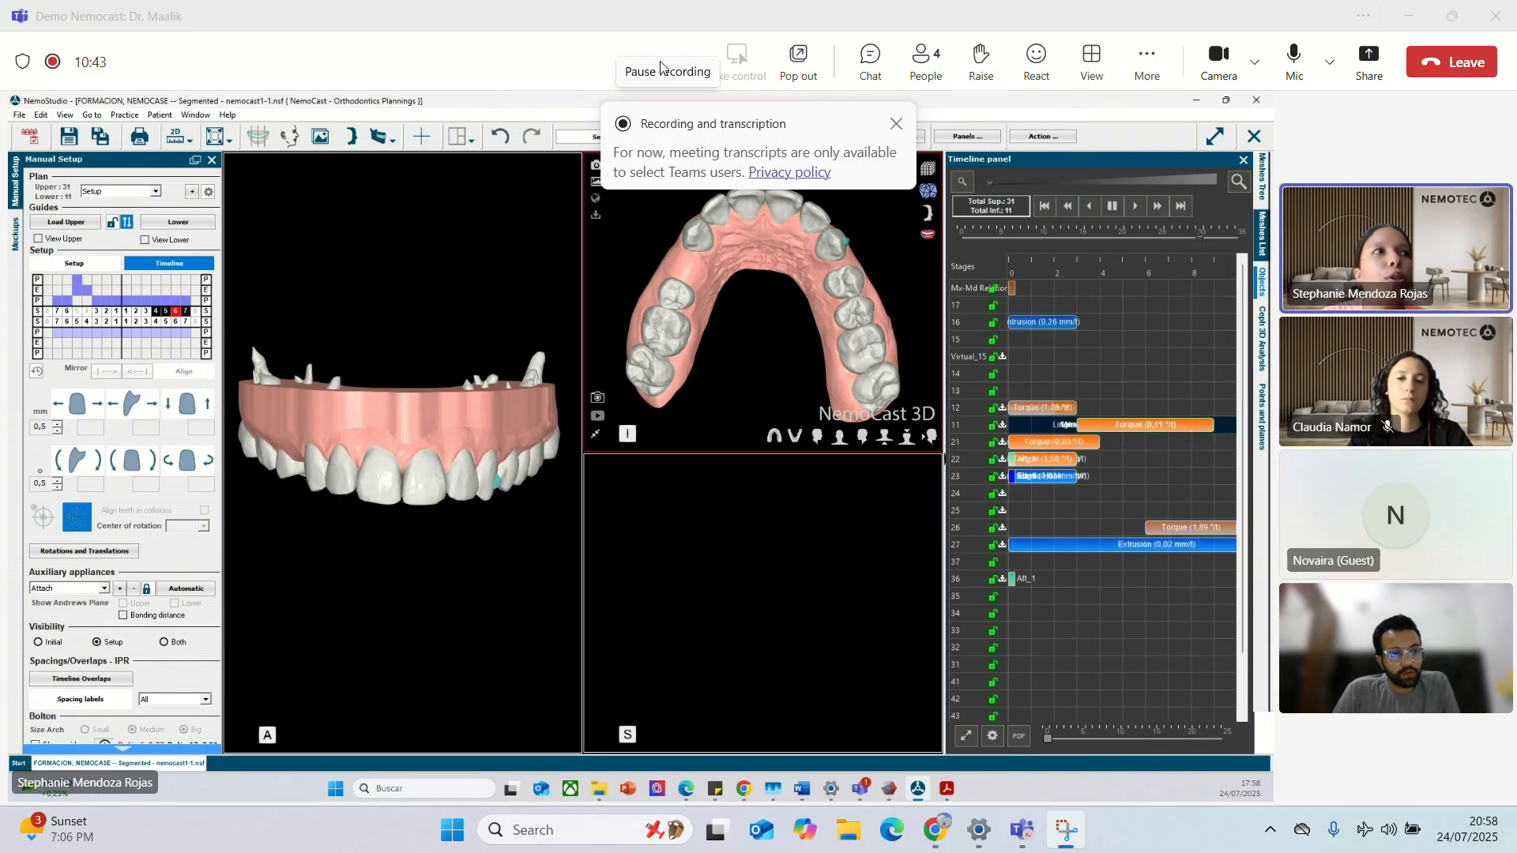
Enlarge the 3D view to fill the viewing area and show the upper arch from the occlusal side.
left_click(516, 595)
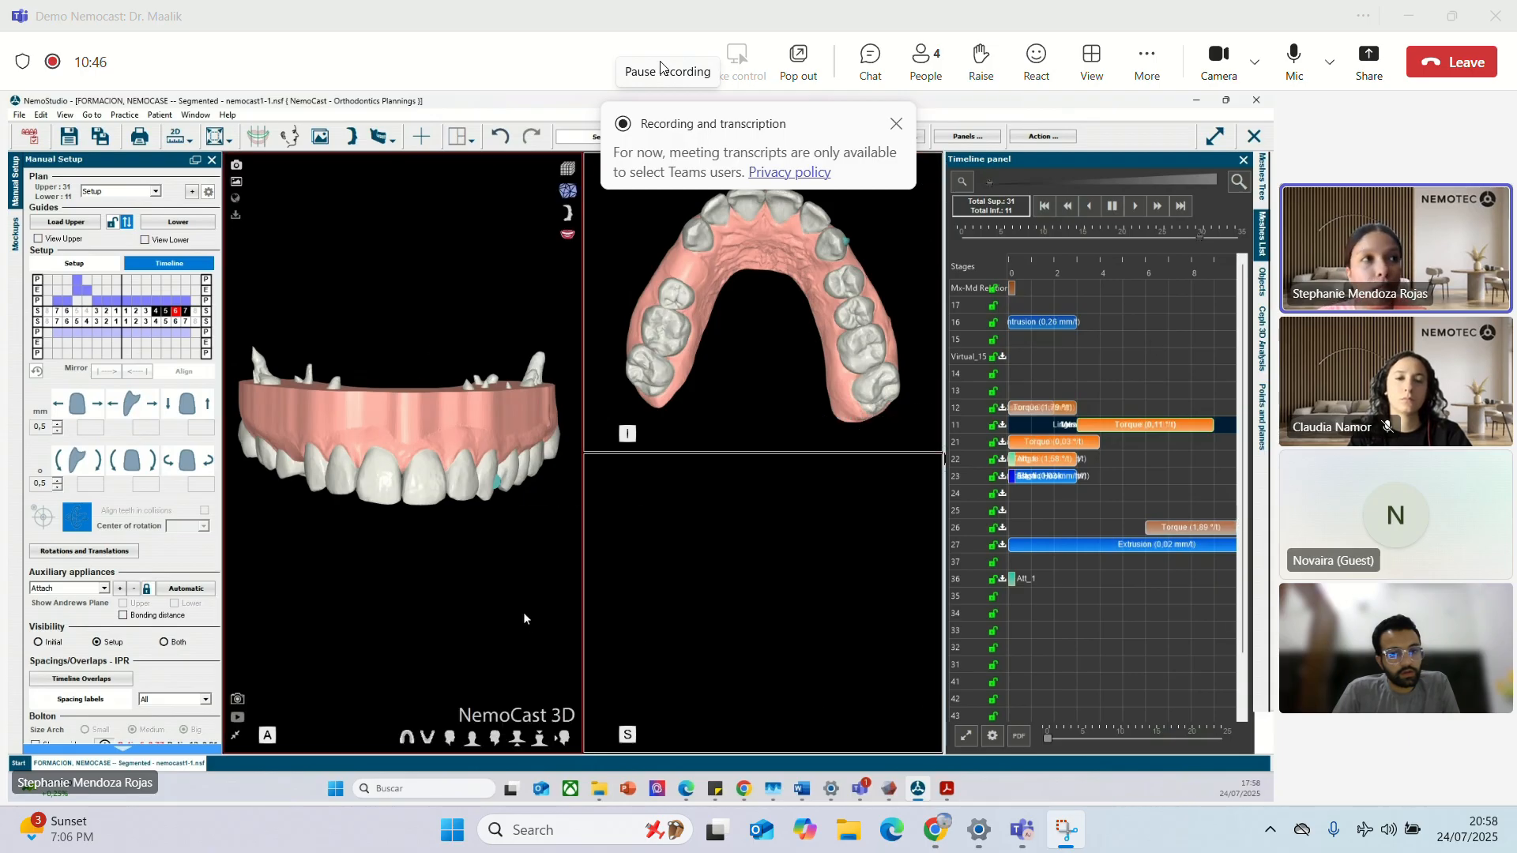
double_click(524, 613)
left_click(876, 736)
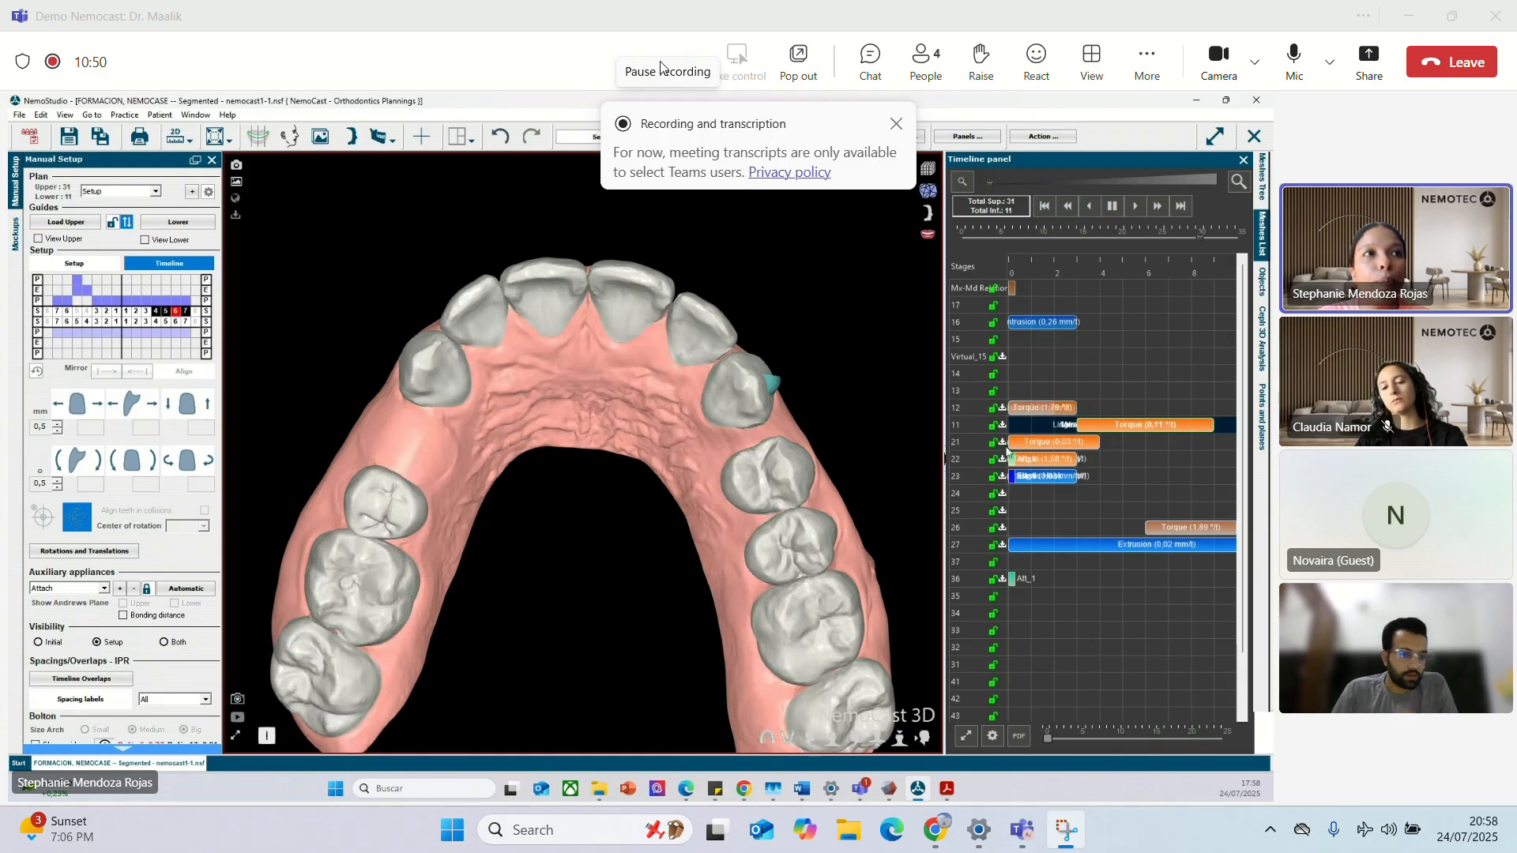
Expand the individual movements of tooth 21 in the timeline and zoom out to show all treatment stages.
left_click(1006, 446)
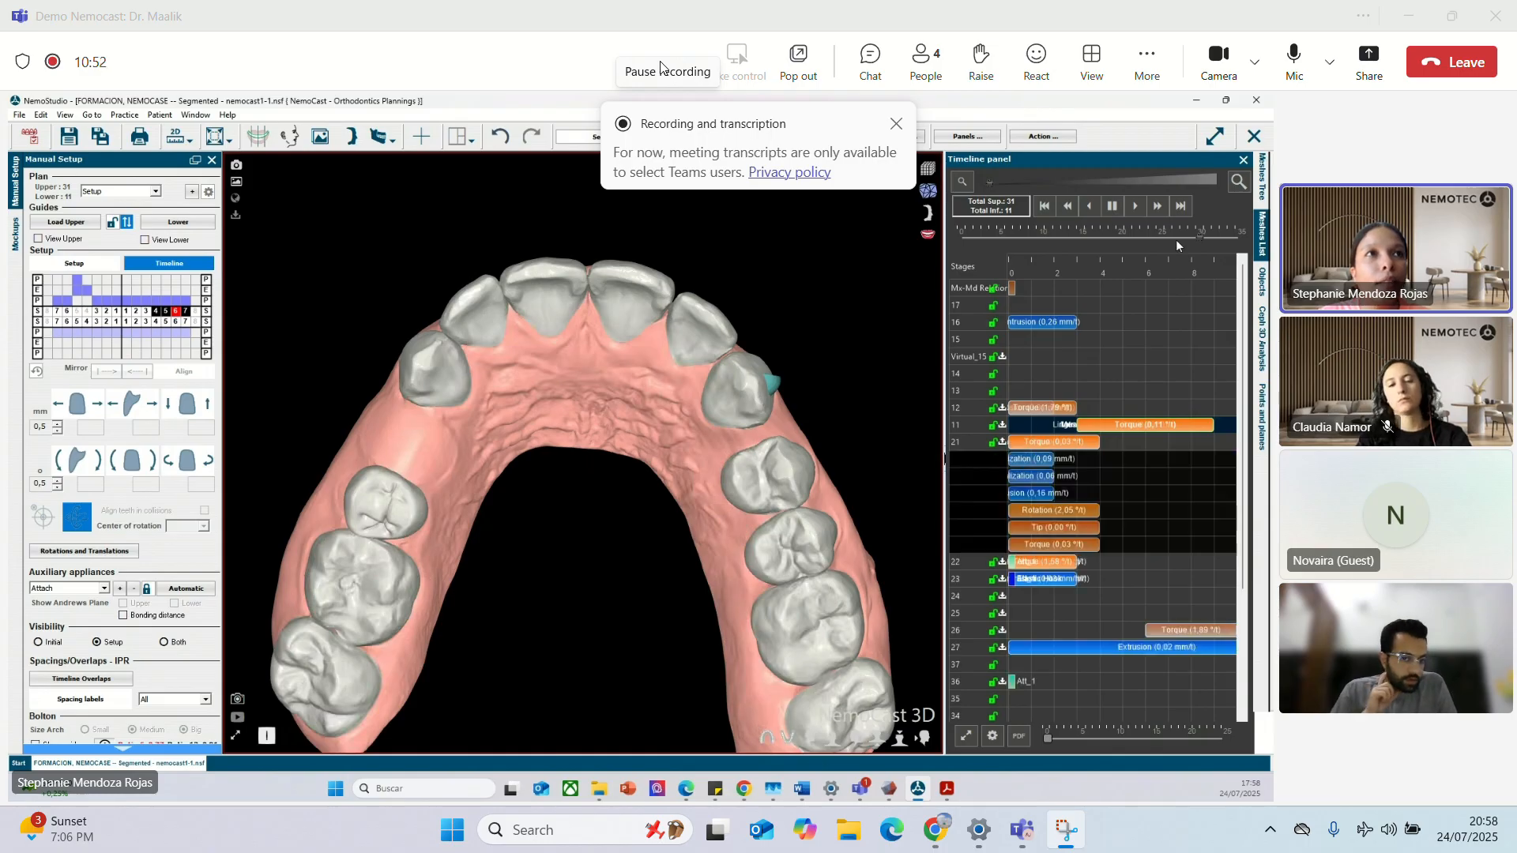
left_click(999, 185)
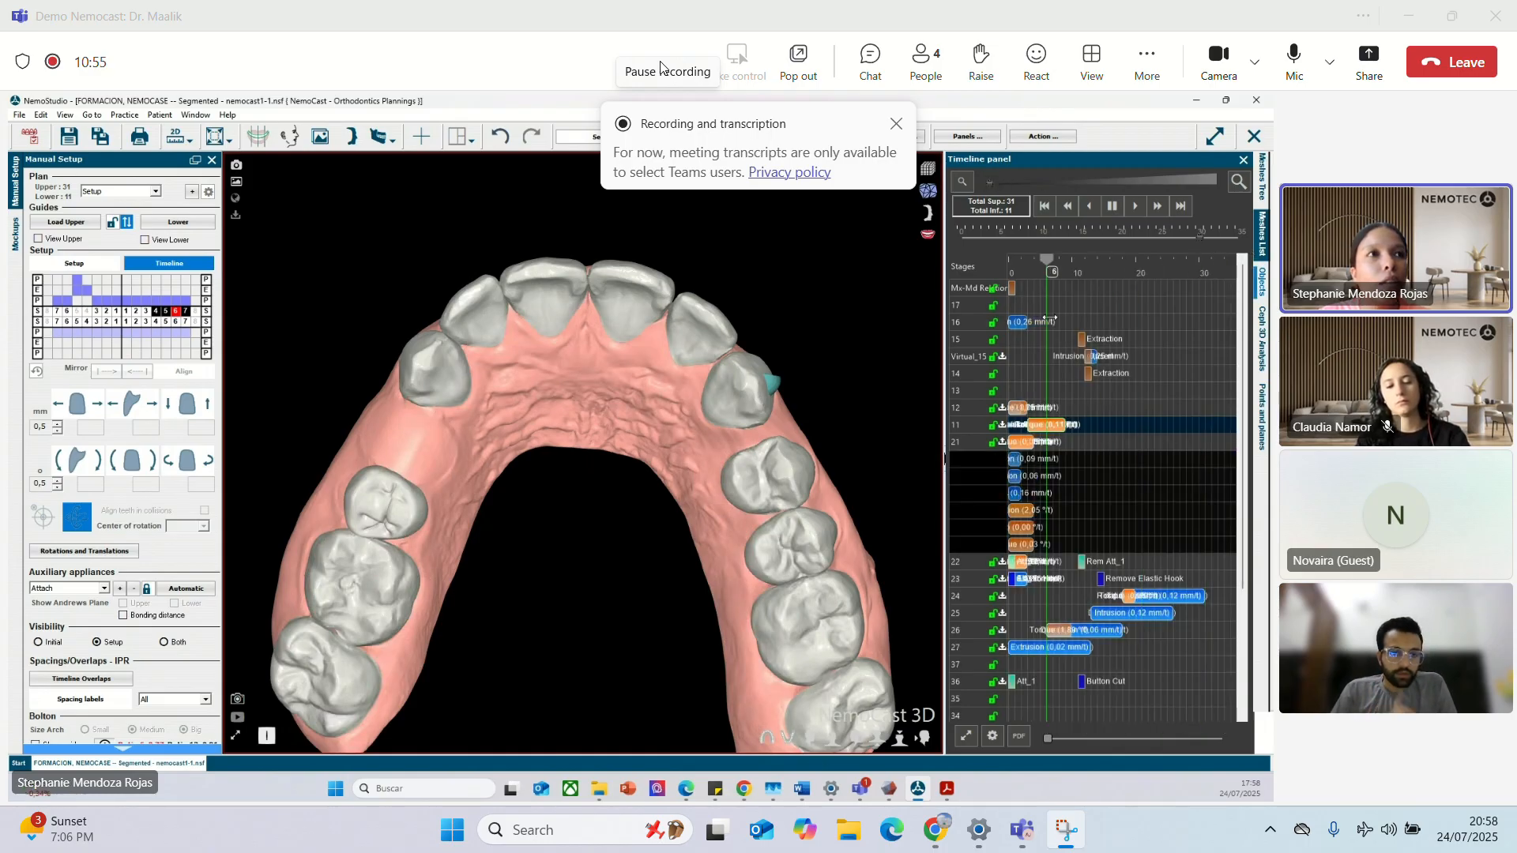
Show tooth 23's individual movements at stage 3 in place of tooth 21's, and hide tooth 24 in the 3D view.
left_click_drag(1049, 318, 1007, 467)
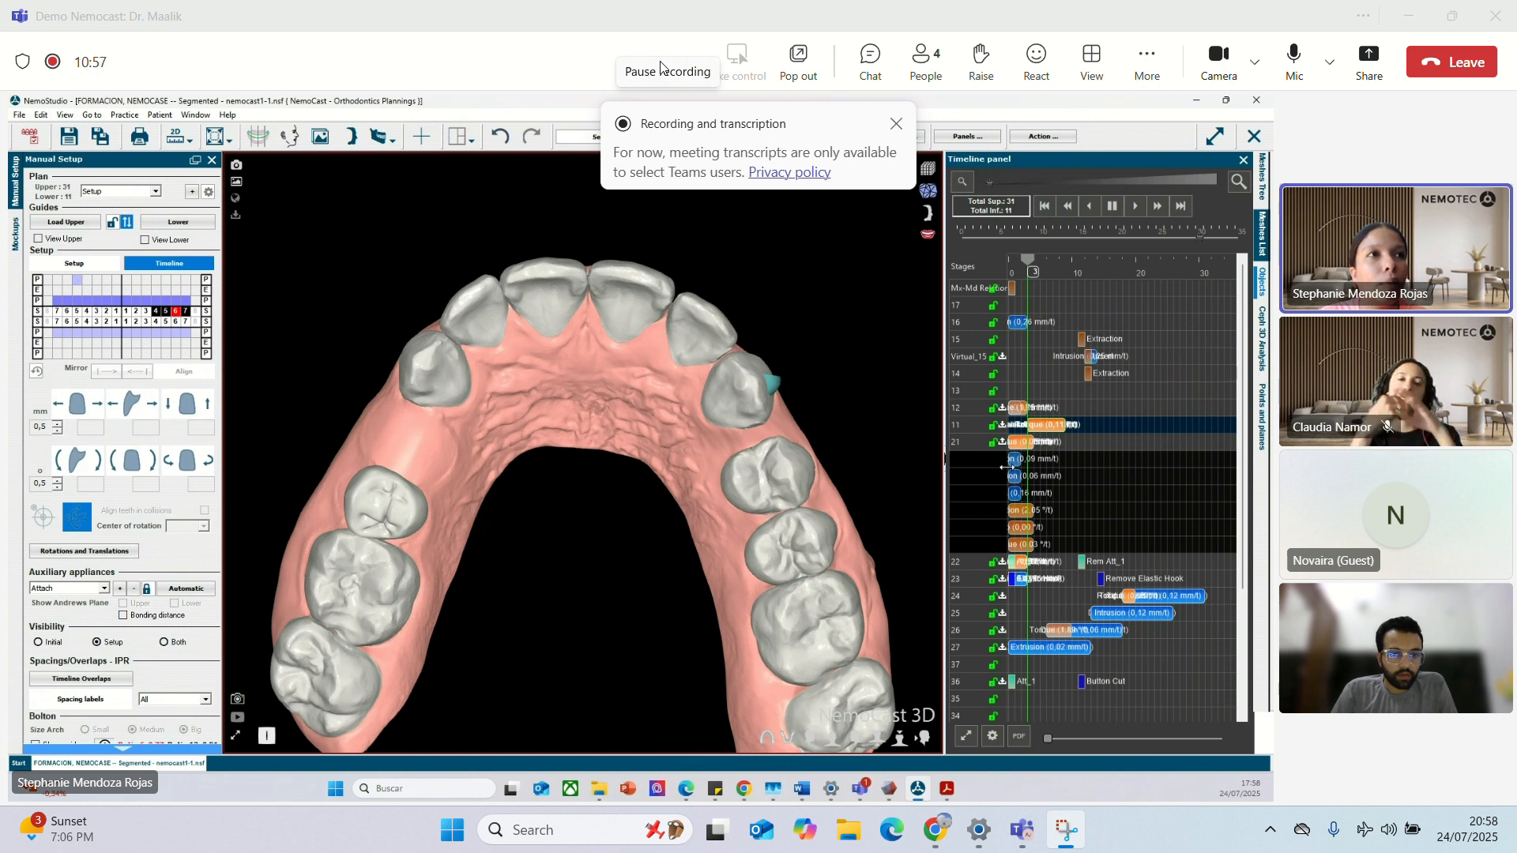
left_click(1003, 442)
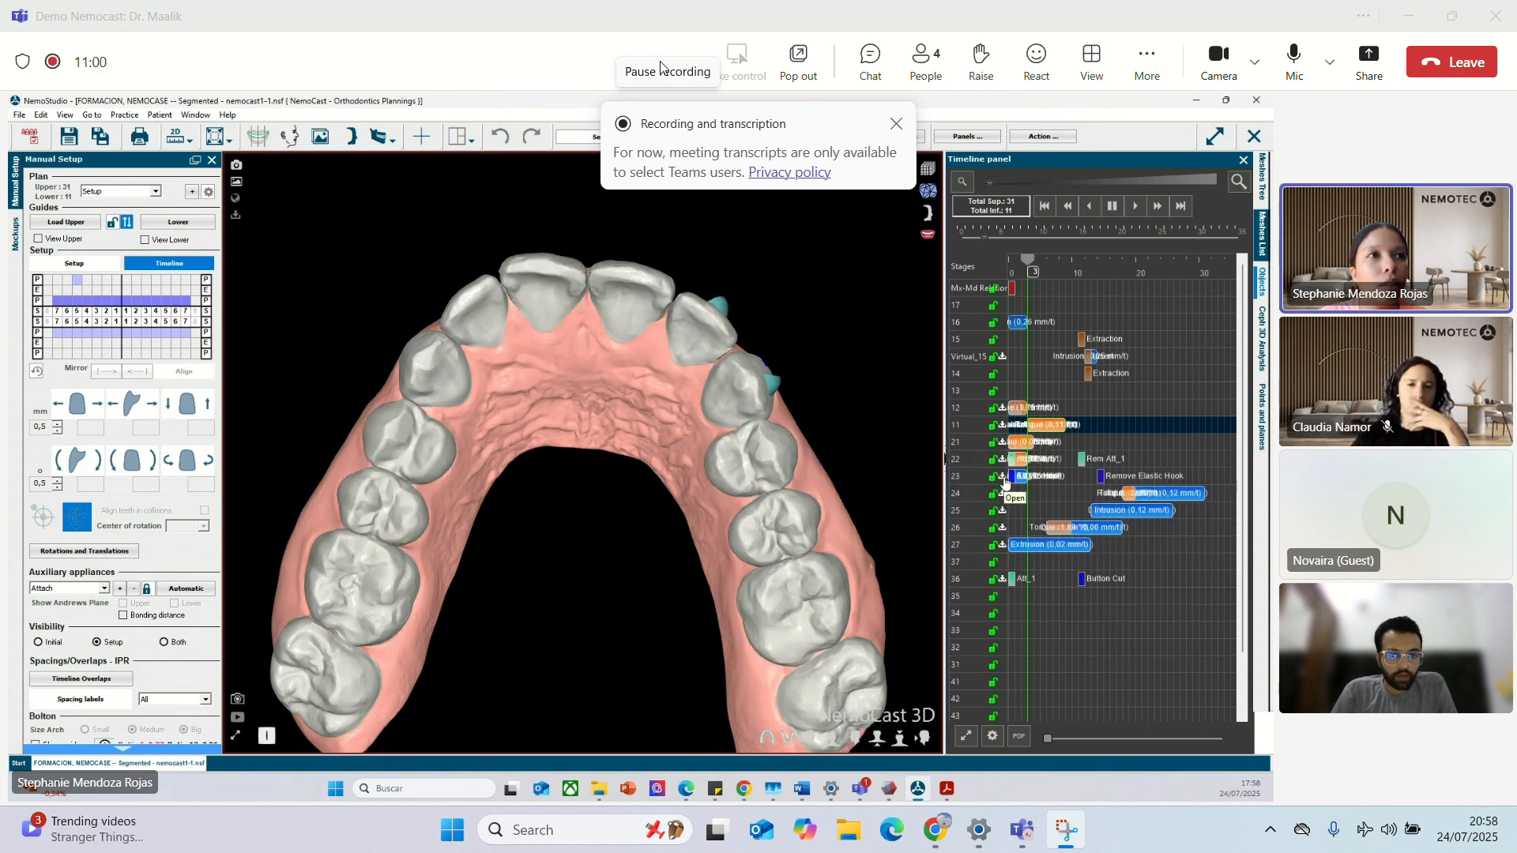
left_click(1003, 477)
right_click(762, 471)
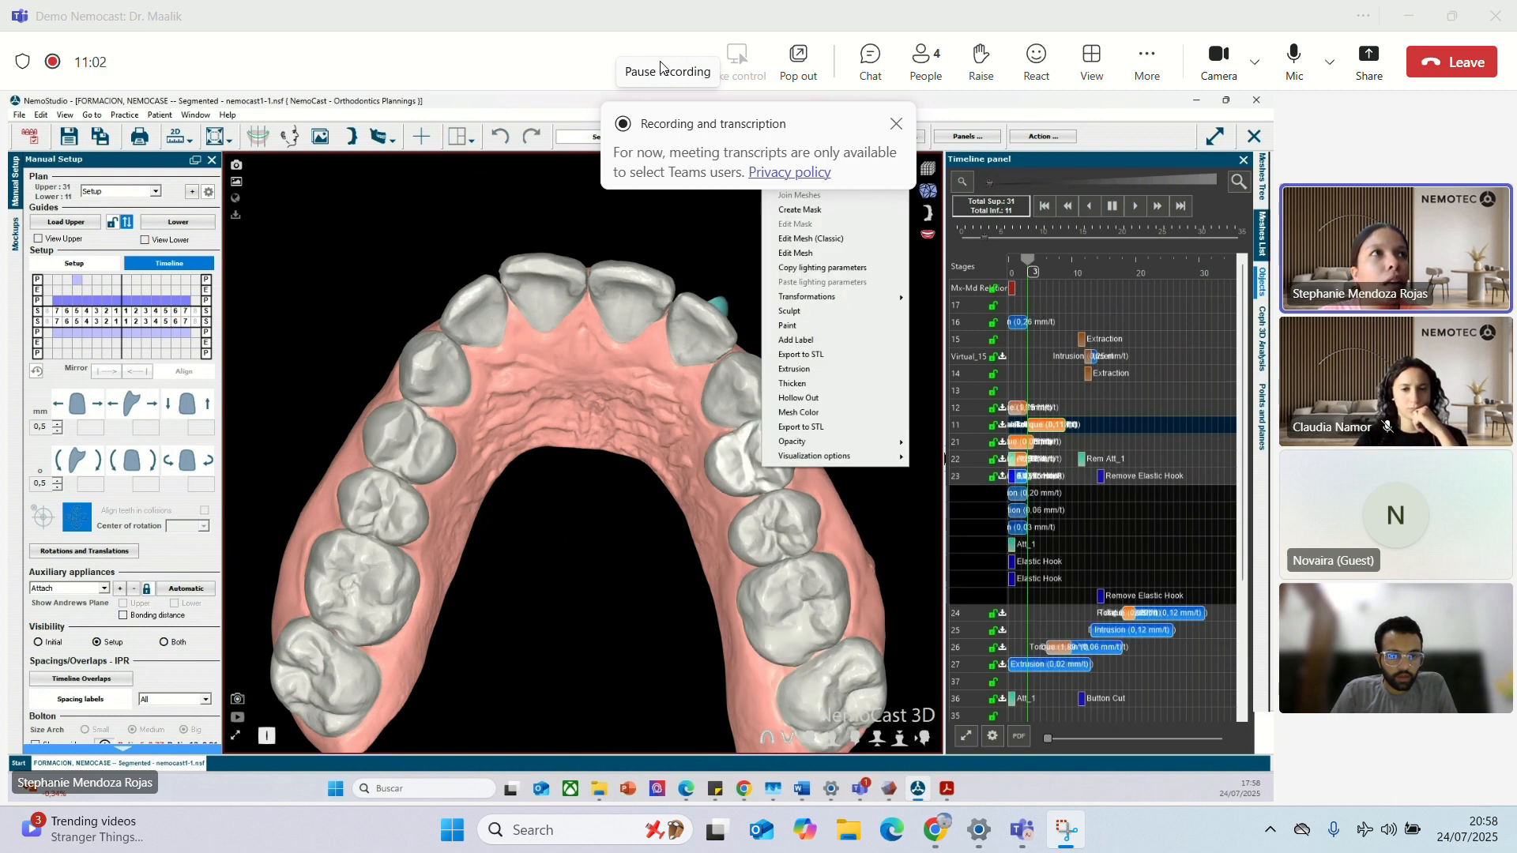
left_click(799, 165)
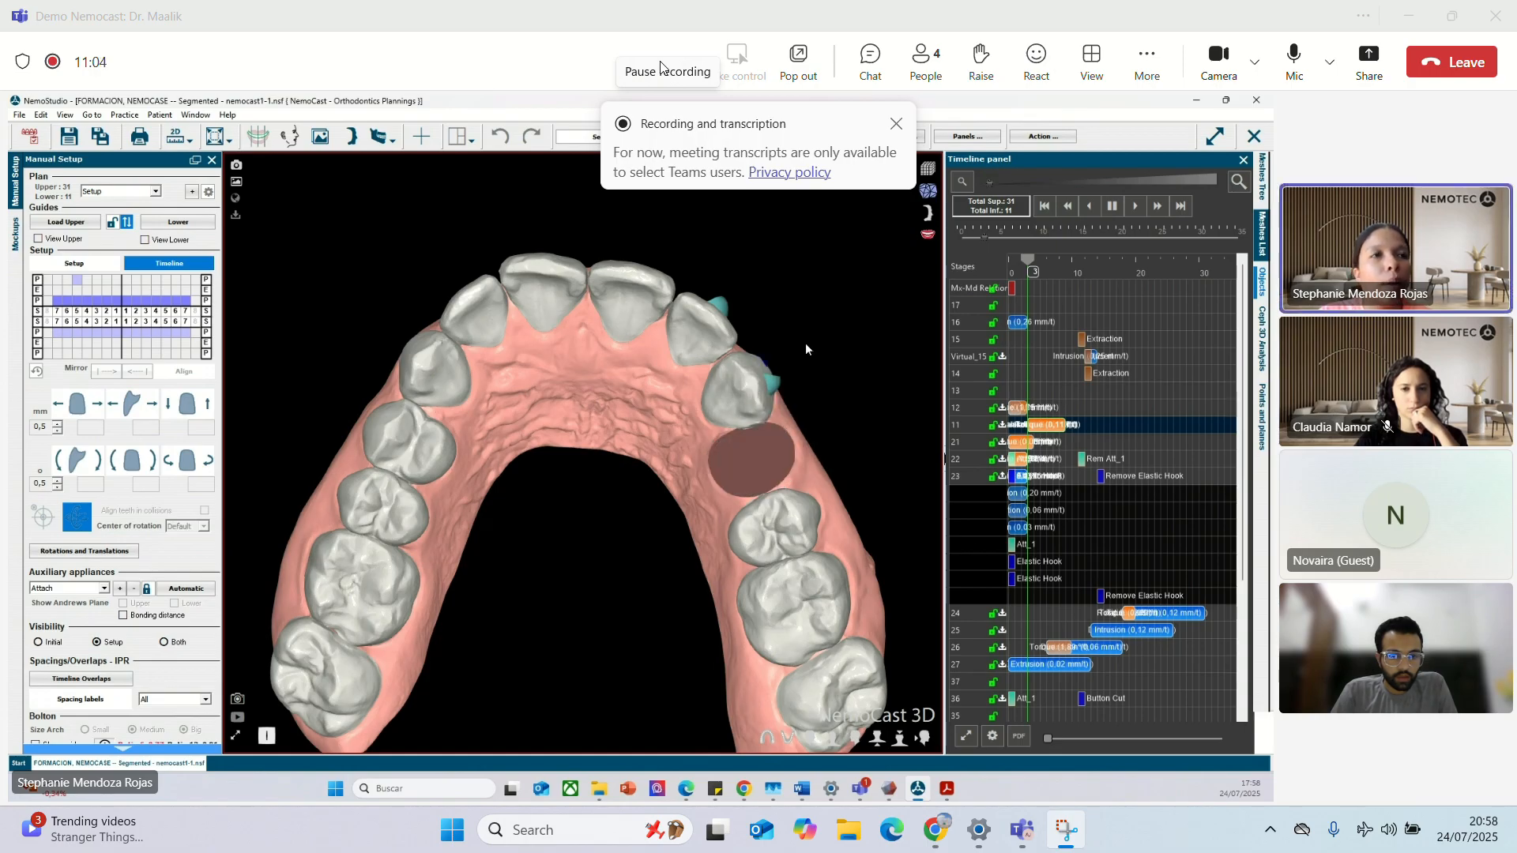
Unlock tooth 23 and move it slightly outward towards the buccal side at stage 5.
left_click(731, 379)
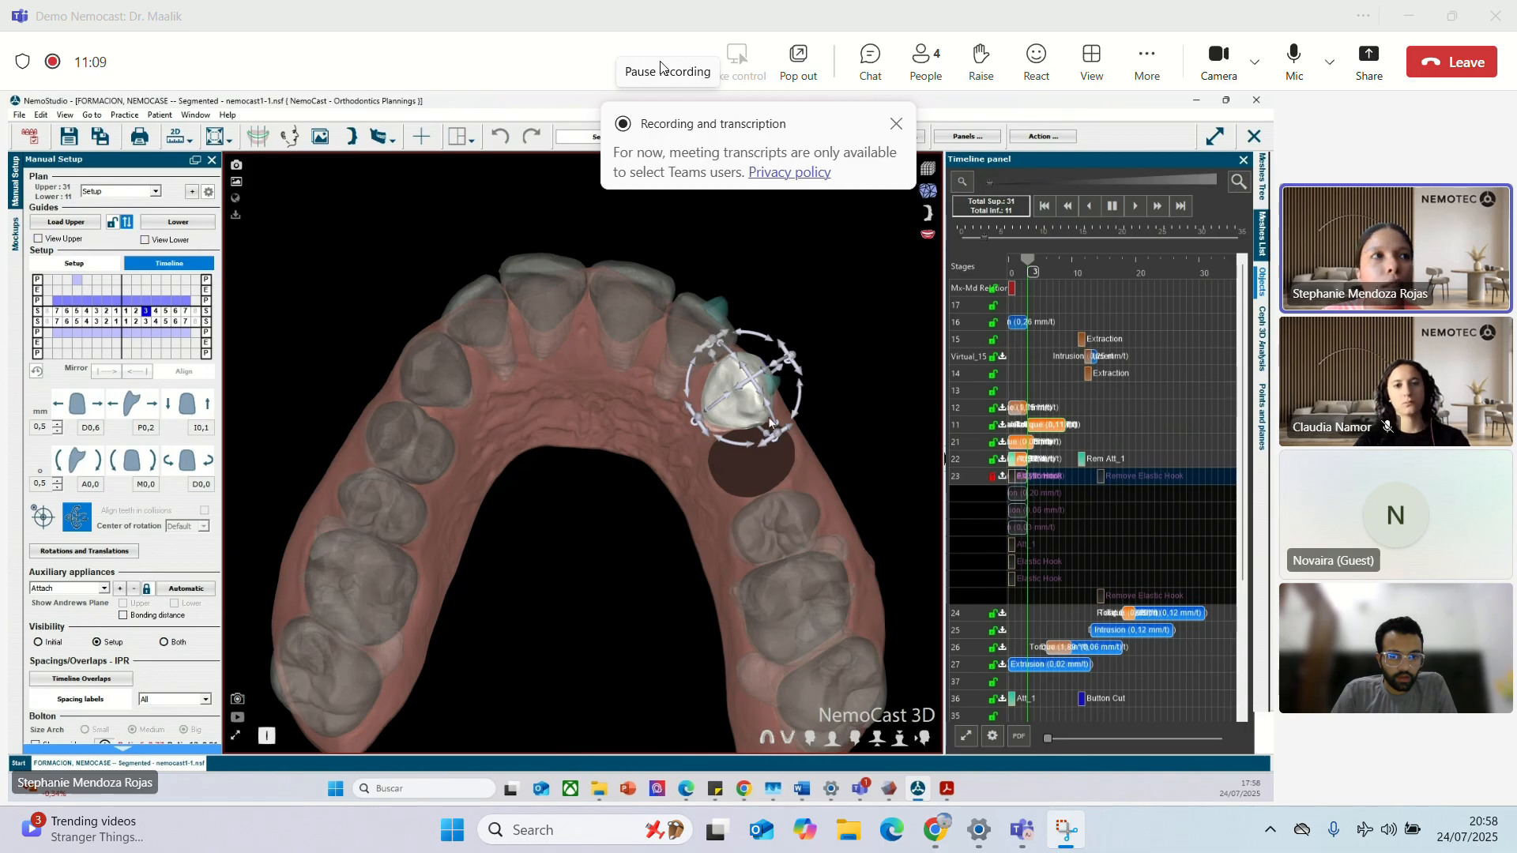
left_click(992, 476)
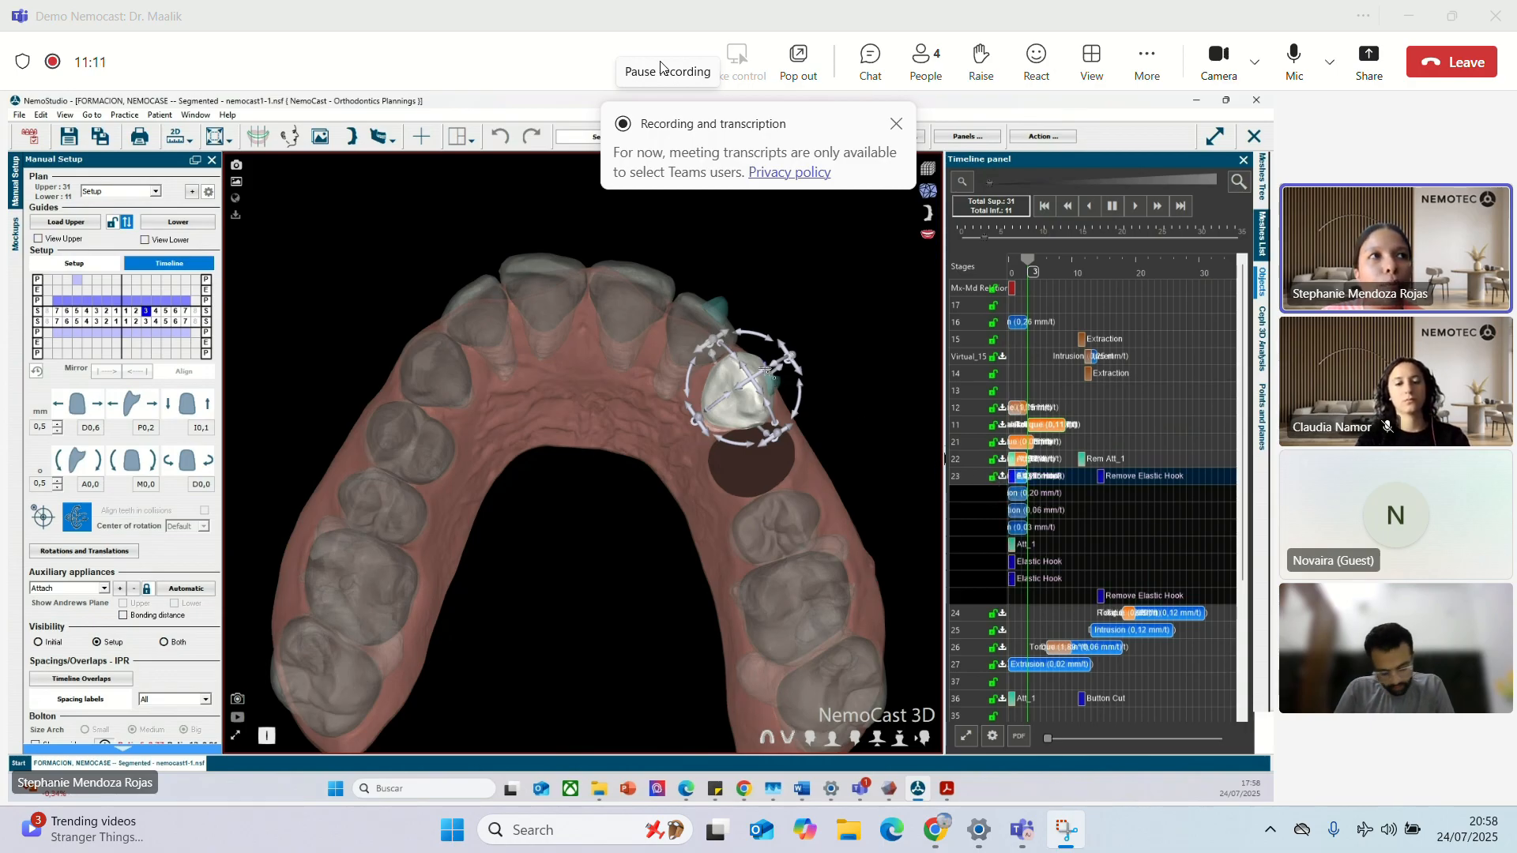
left_click_drag(764, 367, 771, 362)
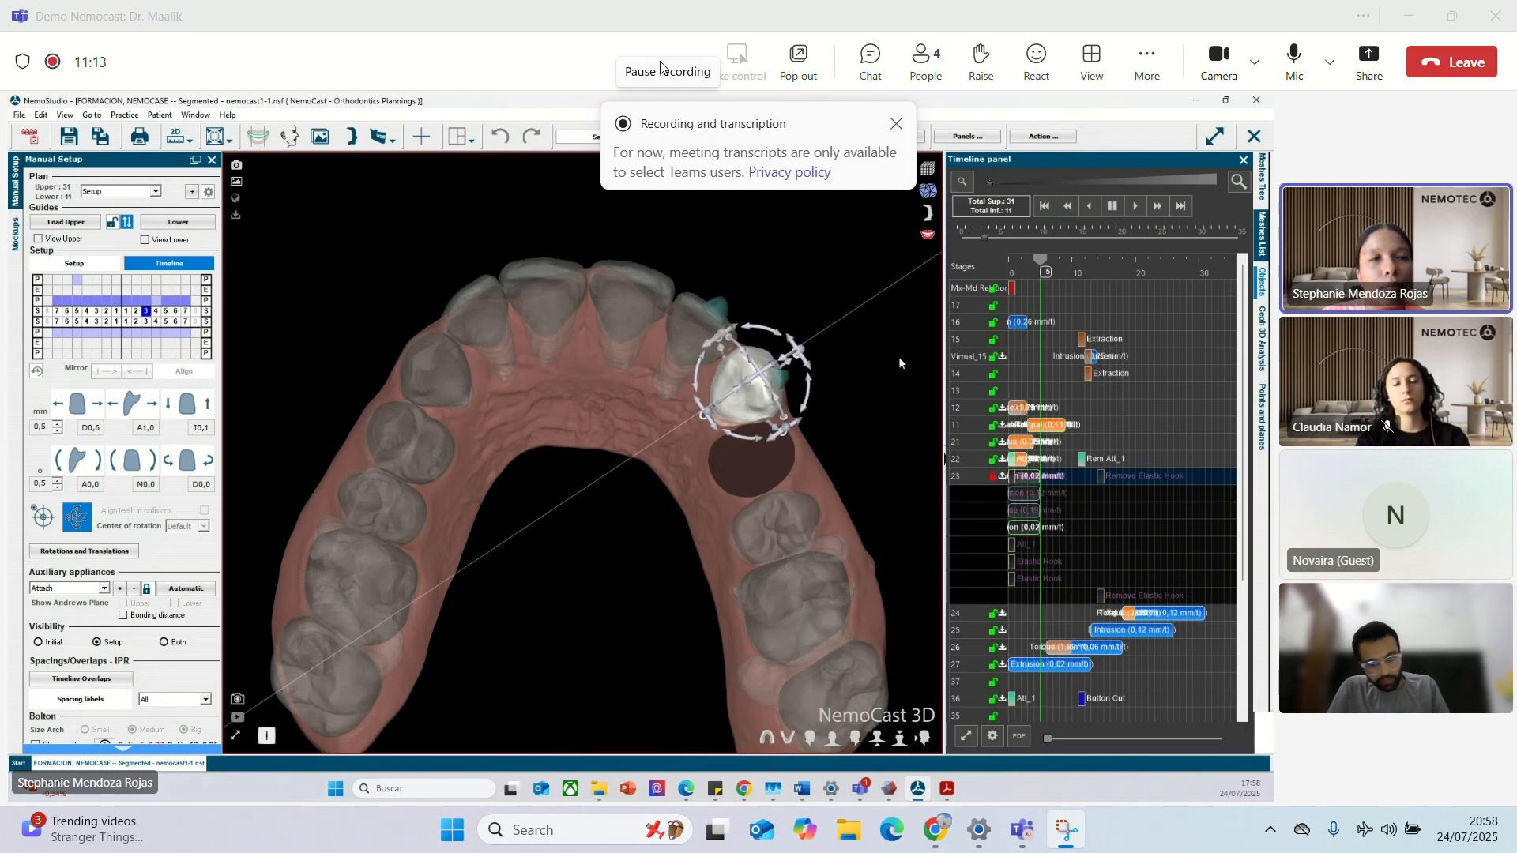
left_click(897, 357)
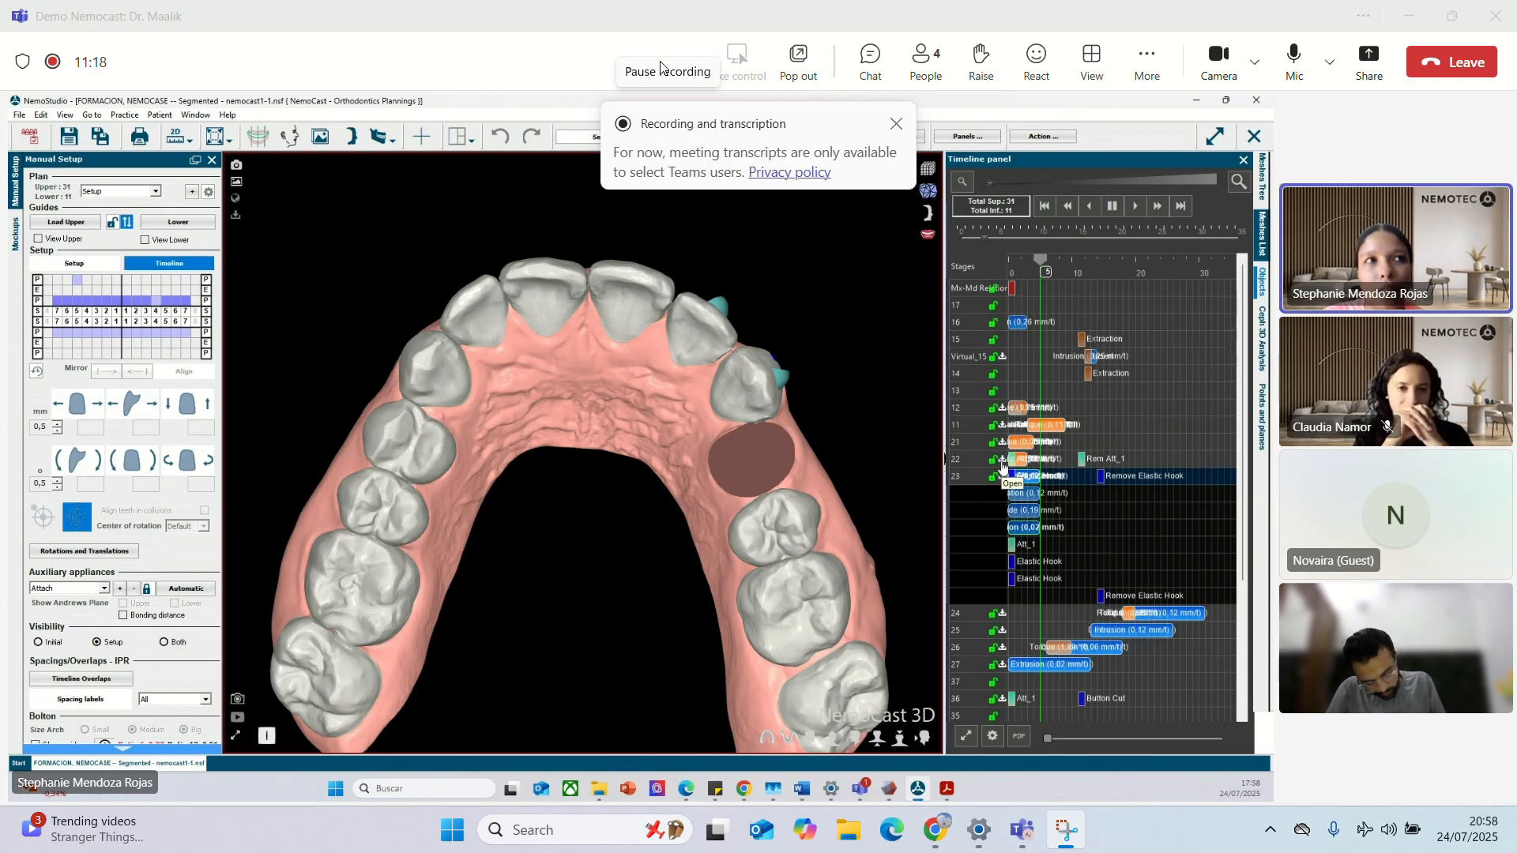
Protrude tooth 22 at stage 8 with its individual movements expanded, and play back the treatment stages.
left_click(1002, 461)
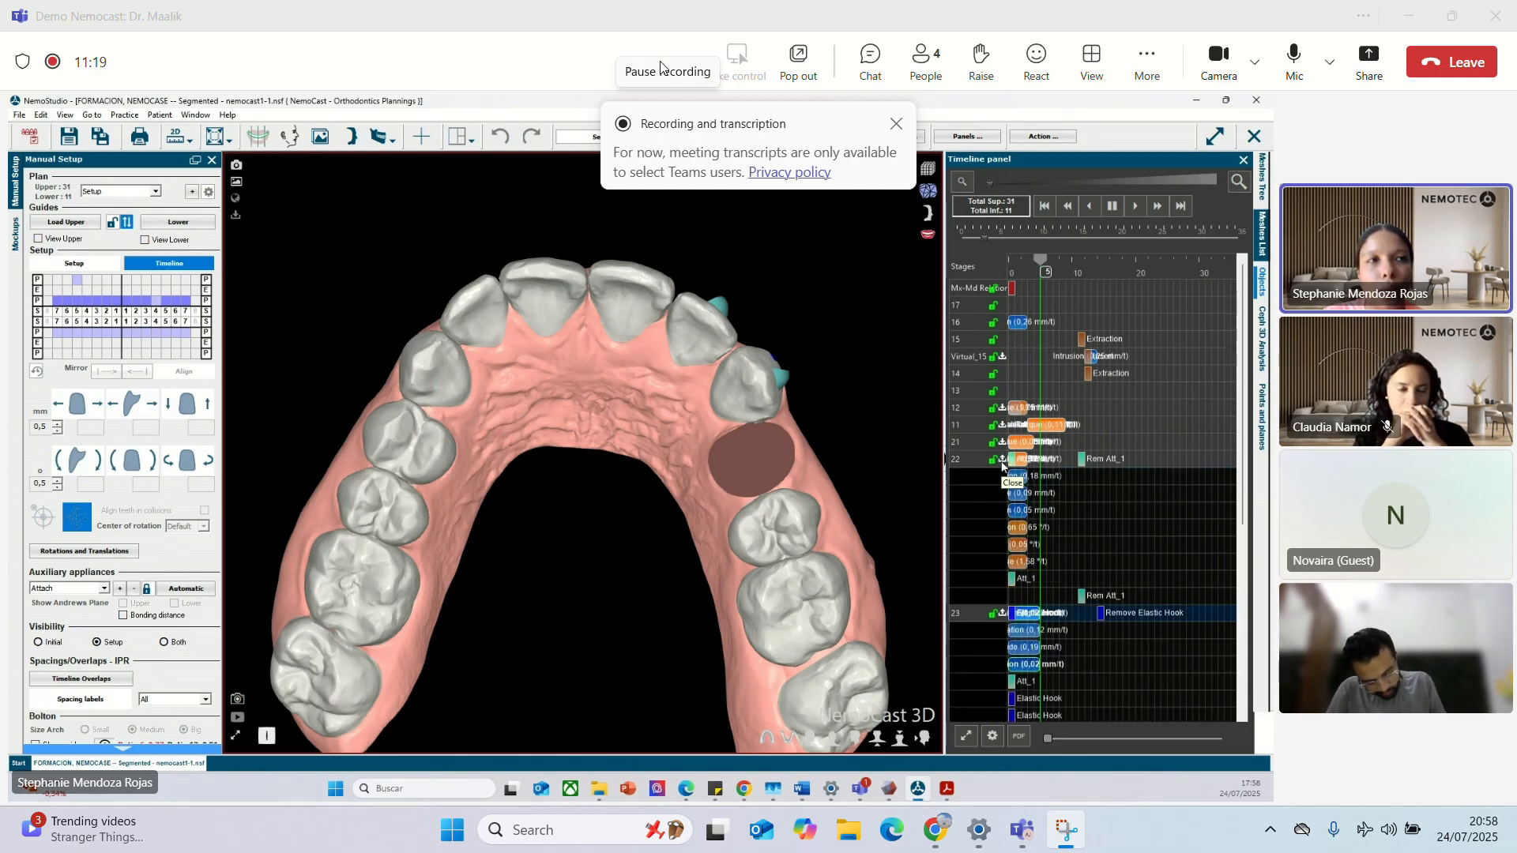
left_click(699, 328)
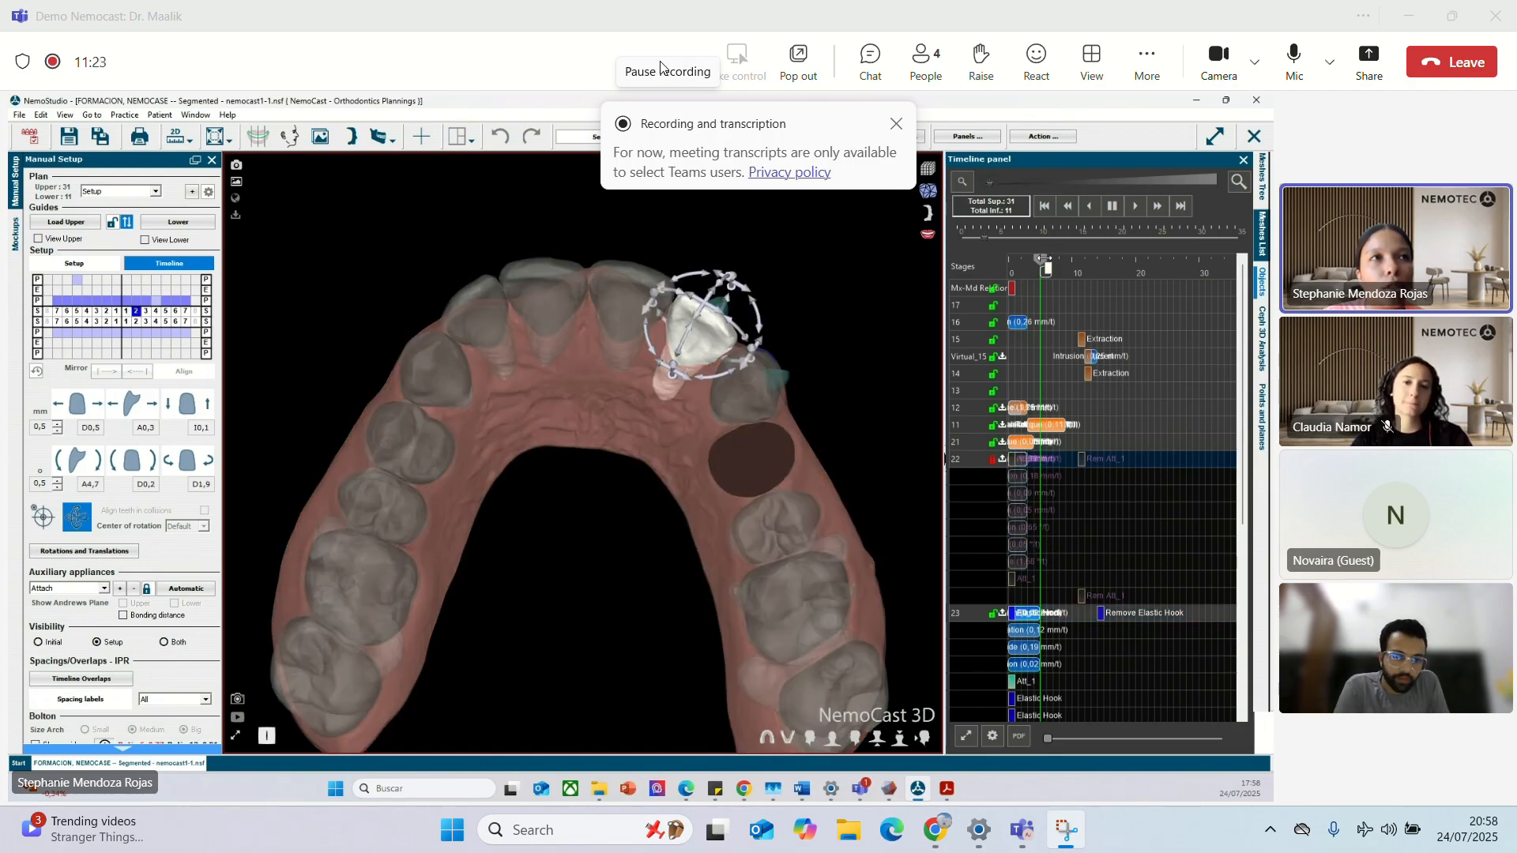
left_click(896, 325)
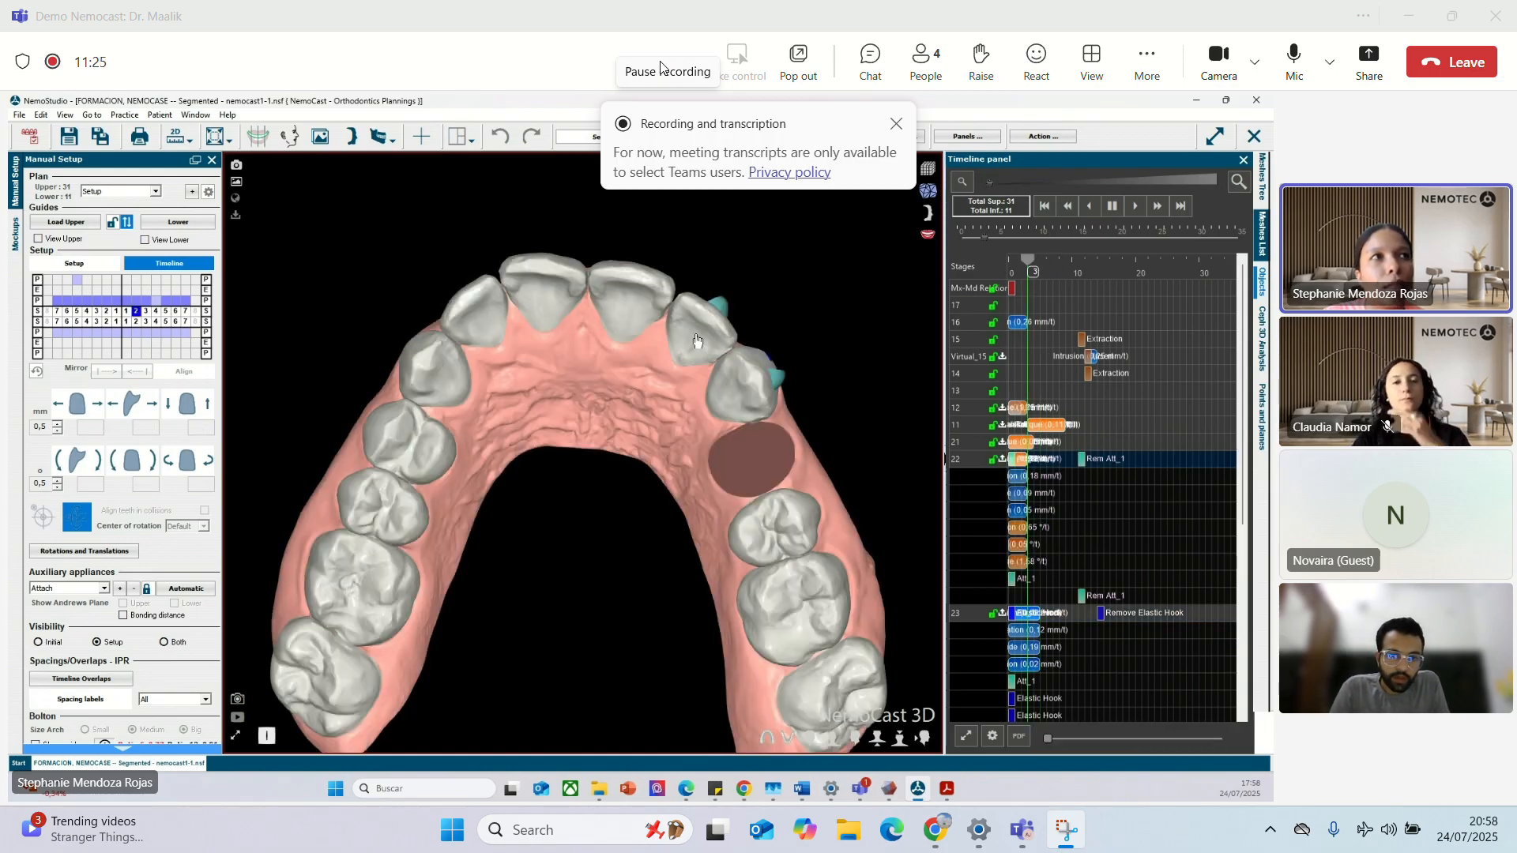
left_click(705, 344)
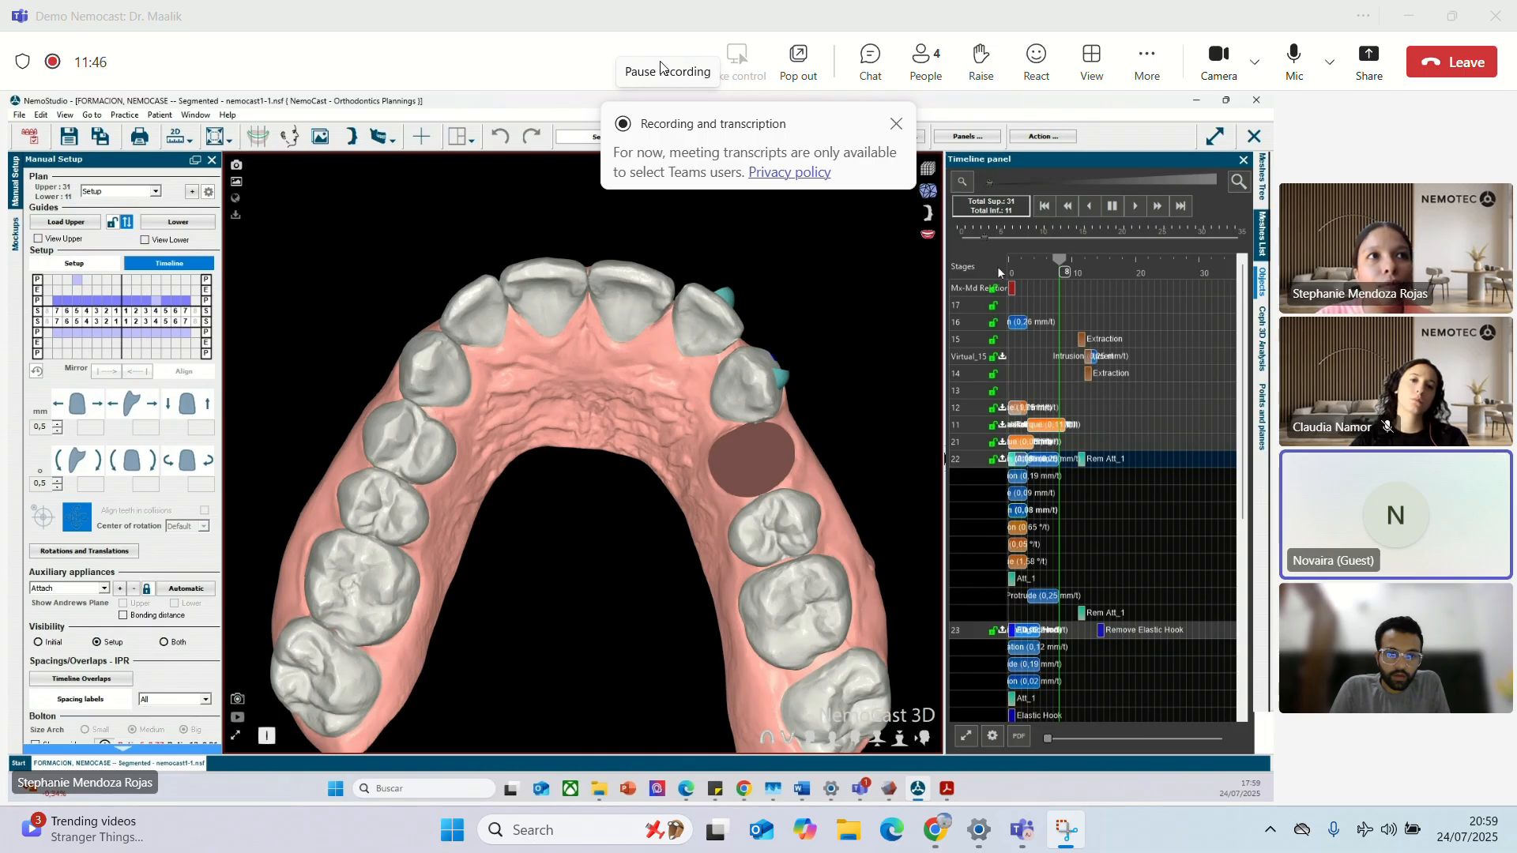
left_click(1136, 207)
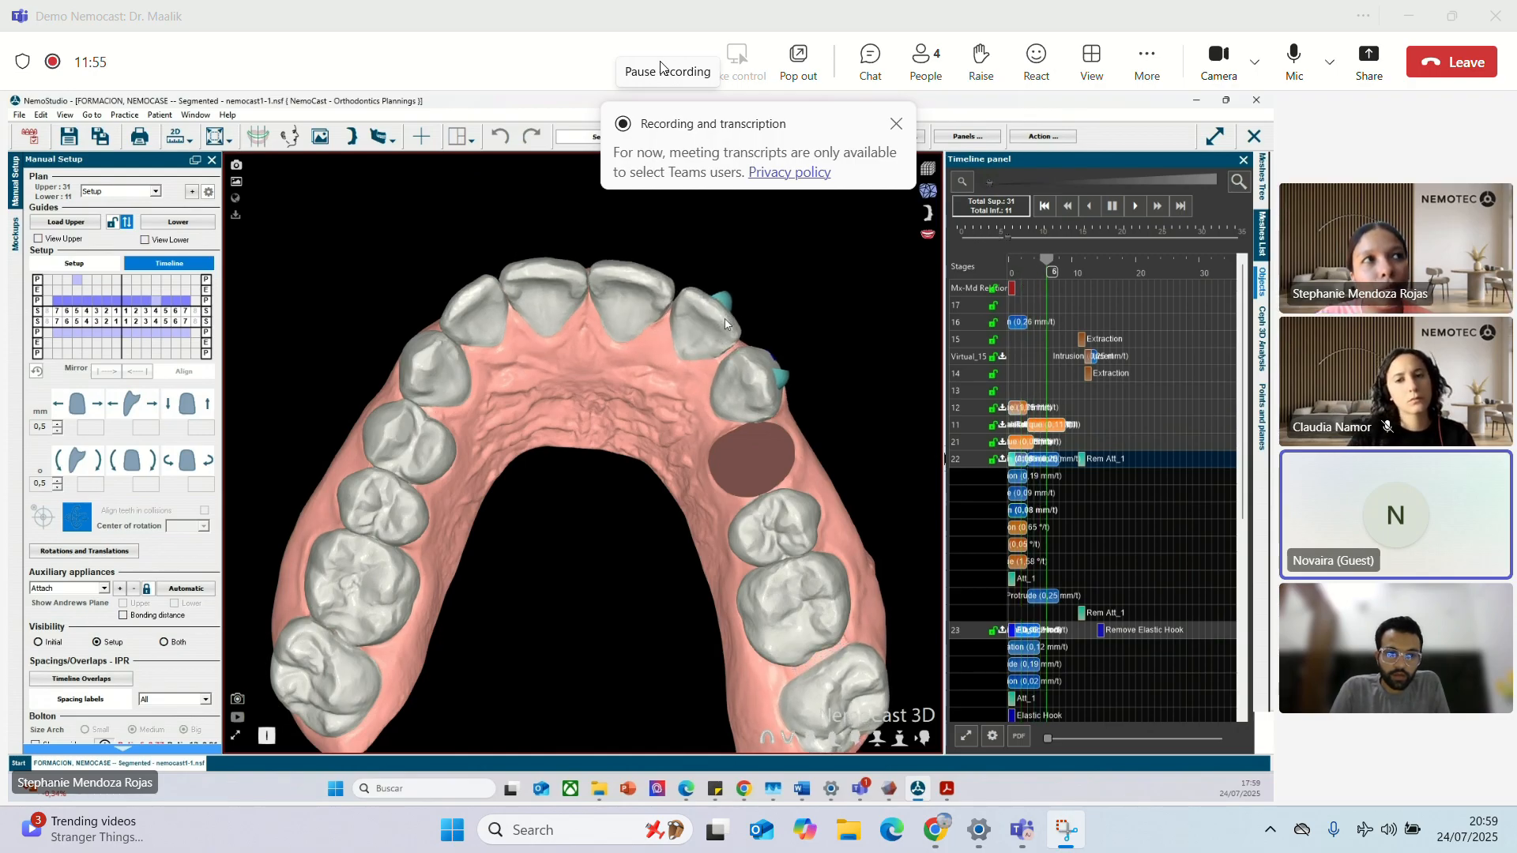
left_click(1112, 206)
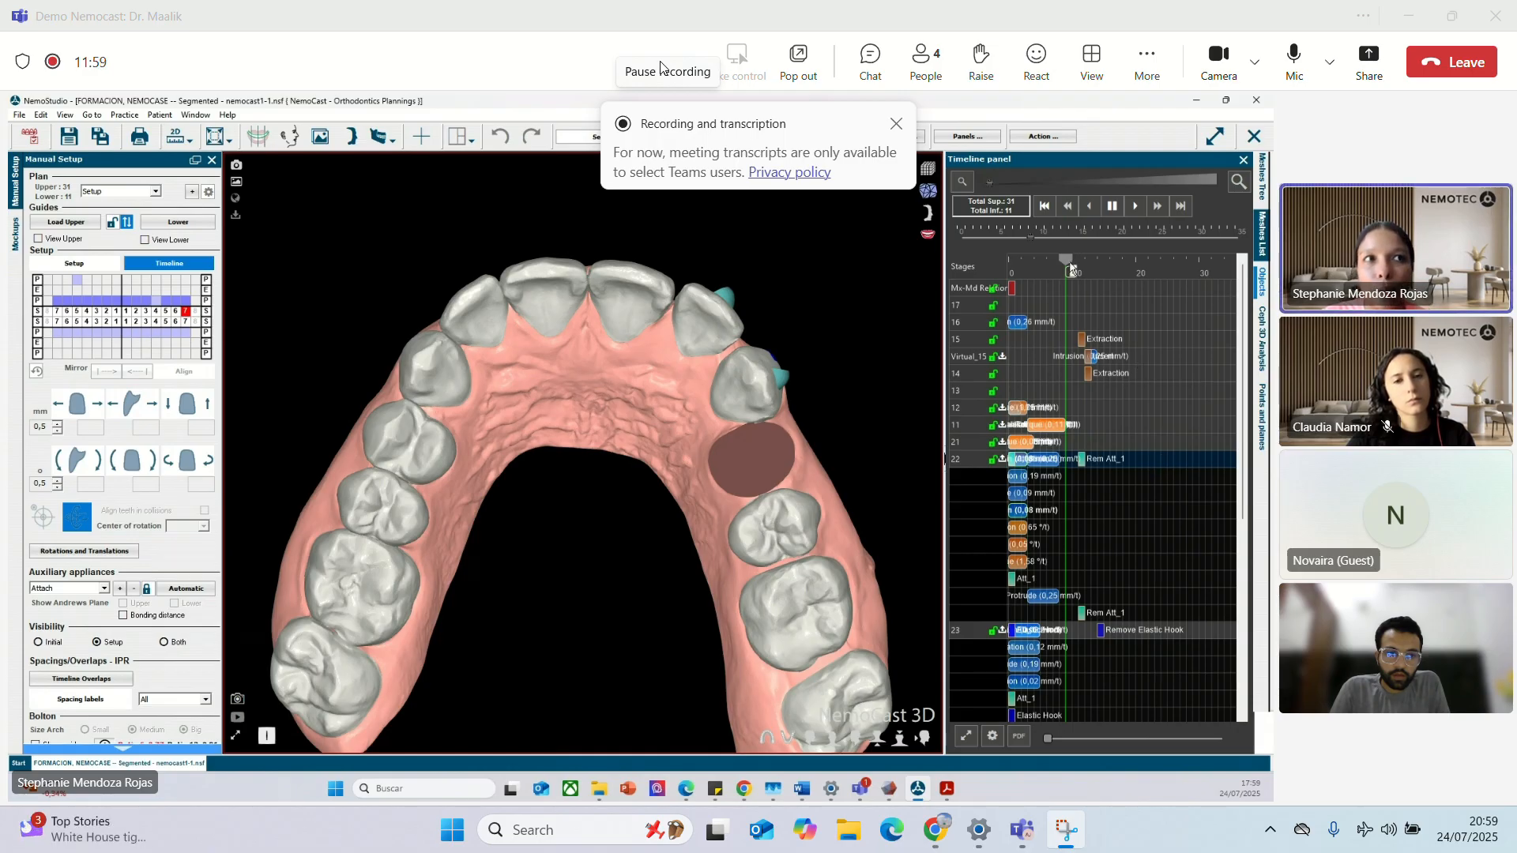
Set stage 30 as the end of treatment and start of overcorrection.
left_click_drag(1070, 269, 1199, 273)
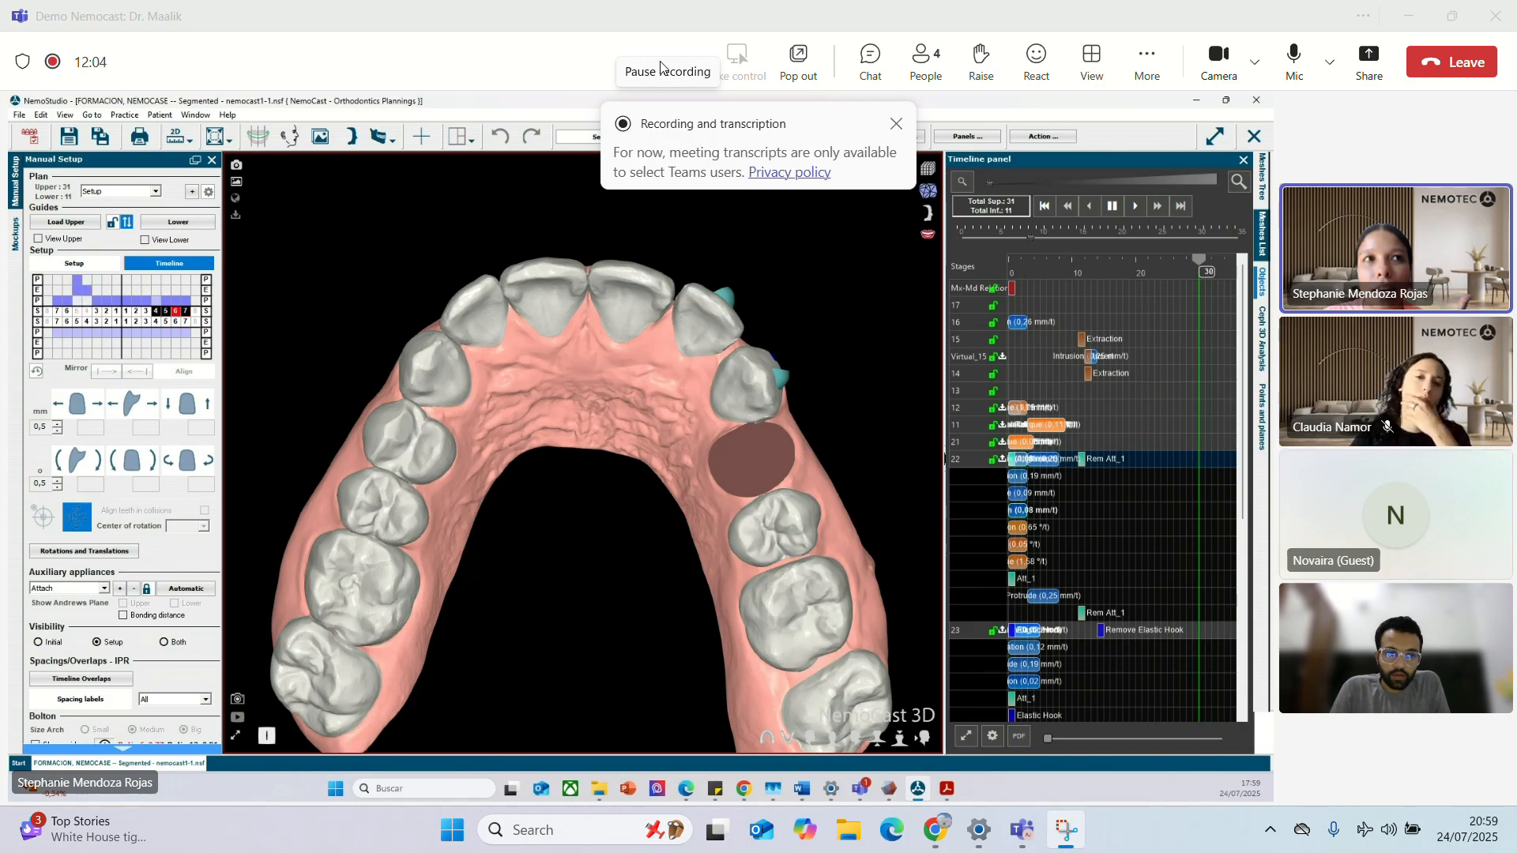
right_click(1210, 583)
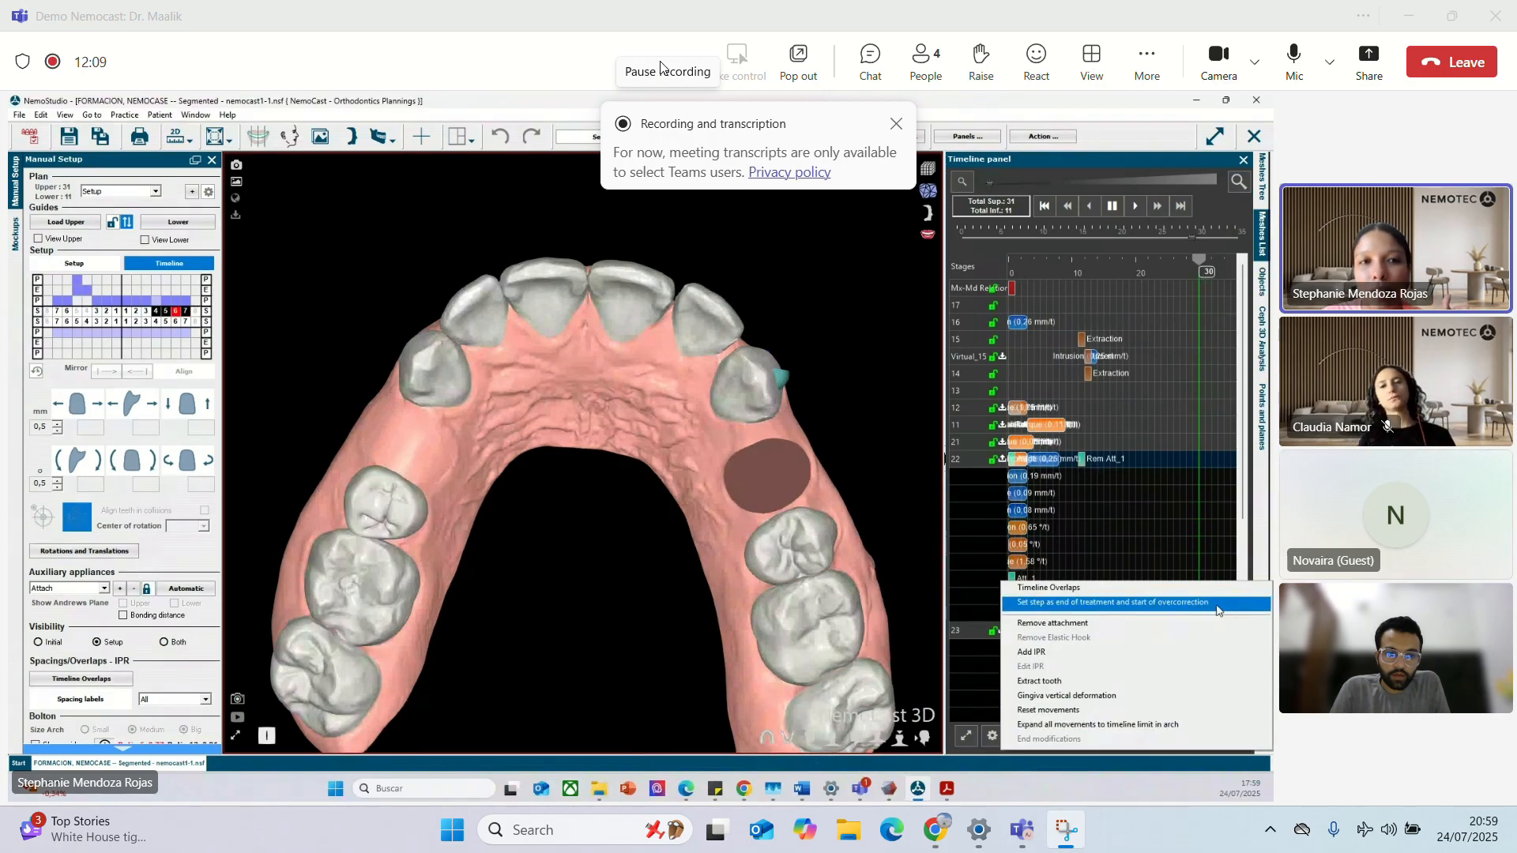
left_click(1044, 604)
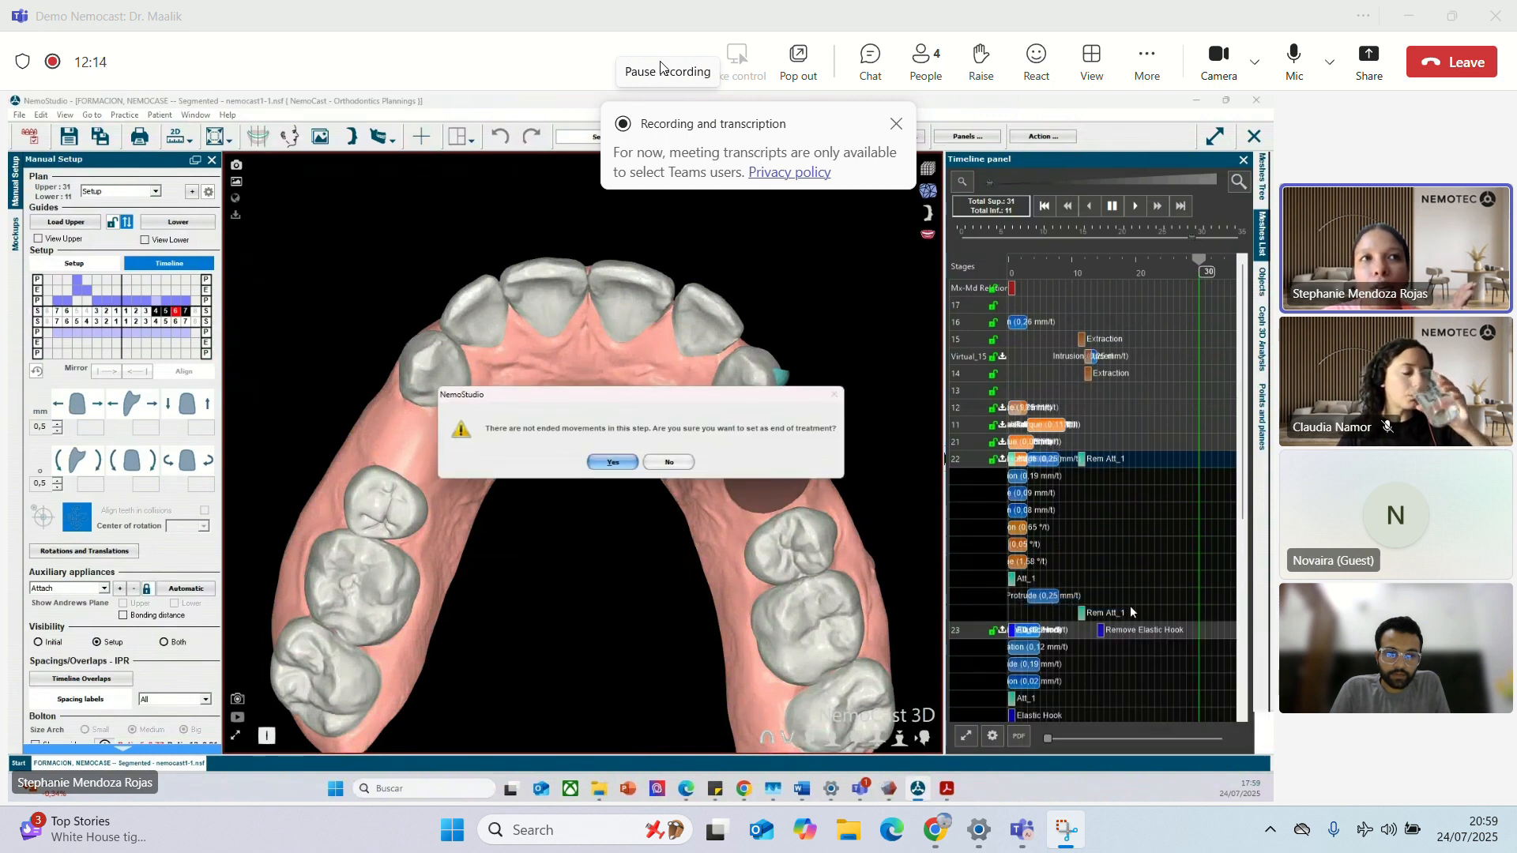
left_click(612, 462)
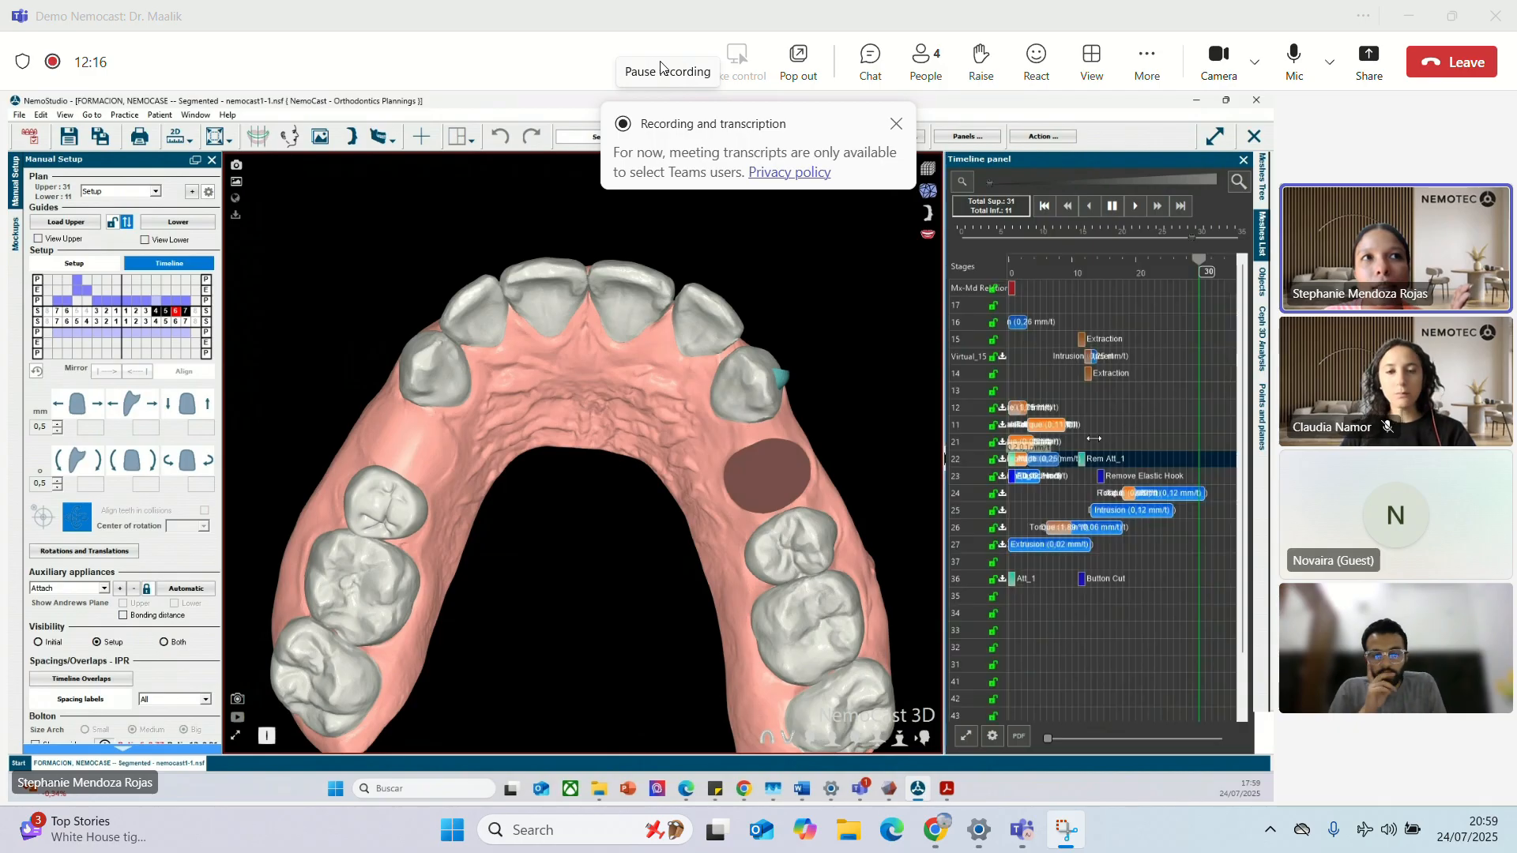
Move tooth 22 lingually at stage 21 and play the treatment from stage 0.
left_click(1002, 461)
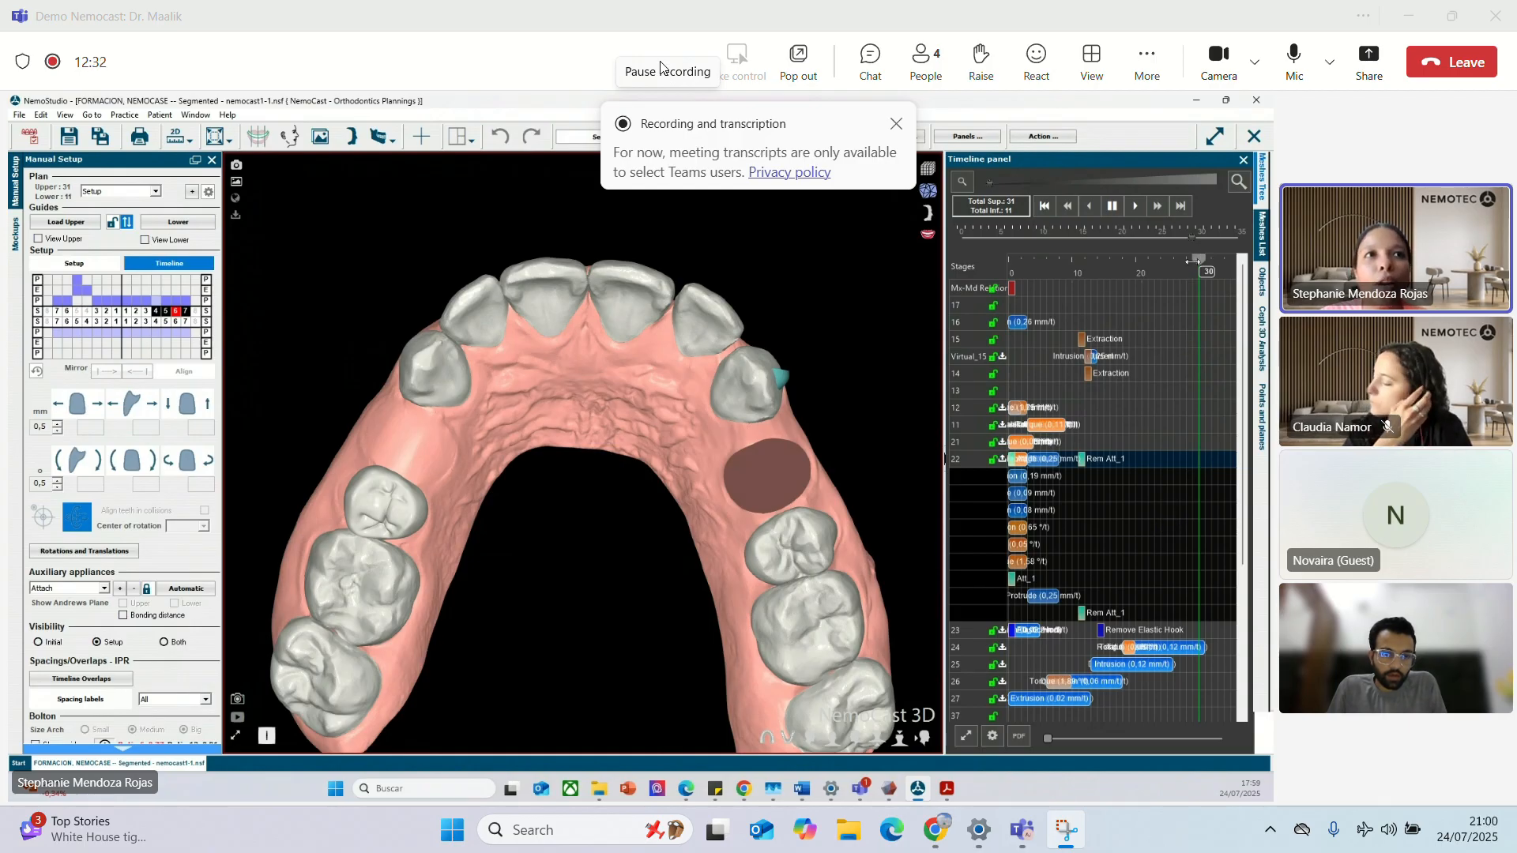
left_click_drag(1193, 261, 1141, 260)
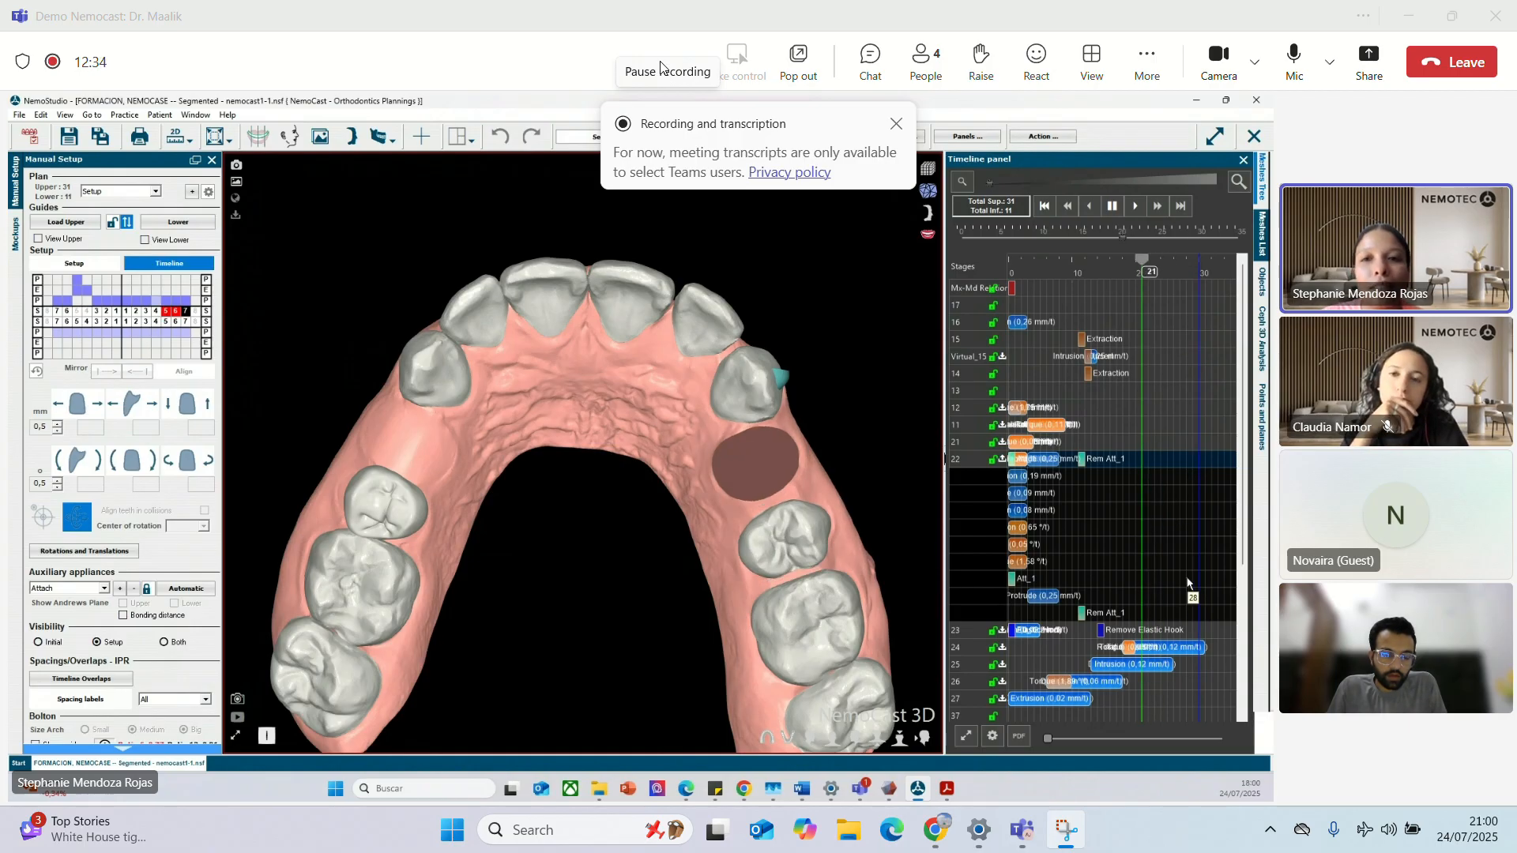
scroll(763, 261, "up", 2)
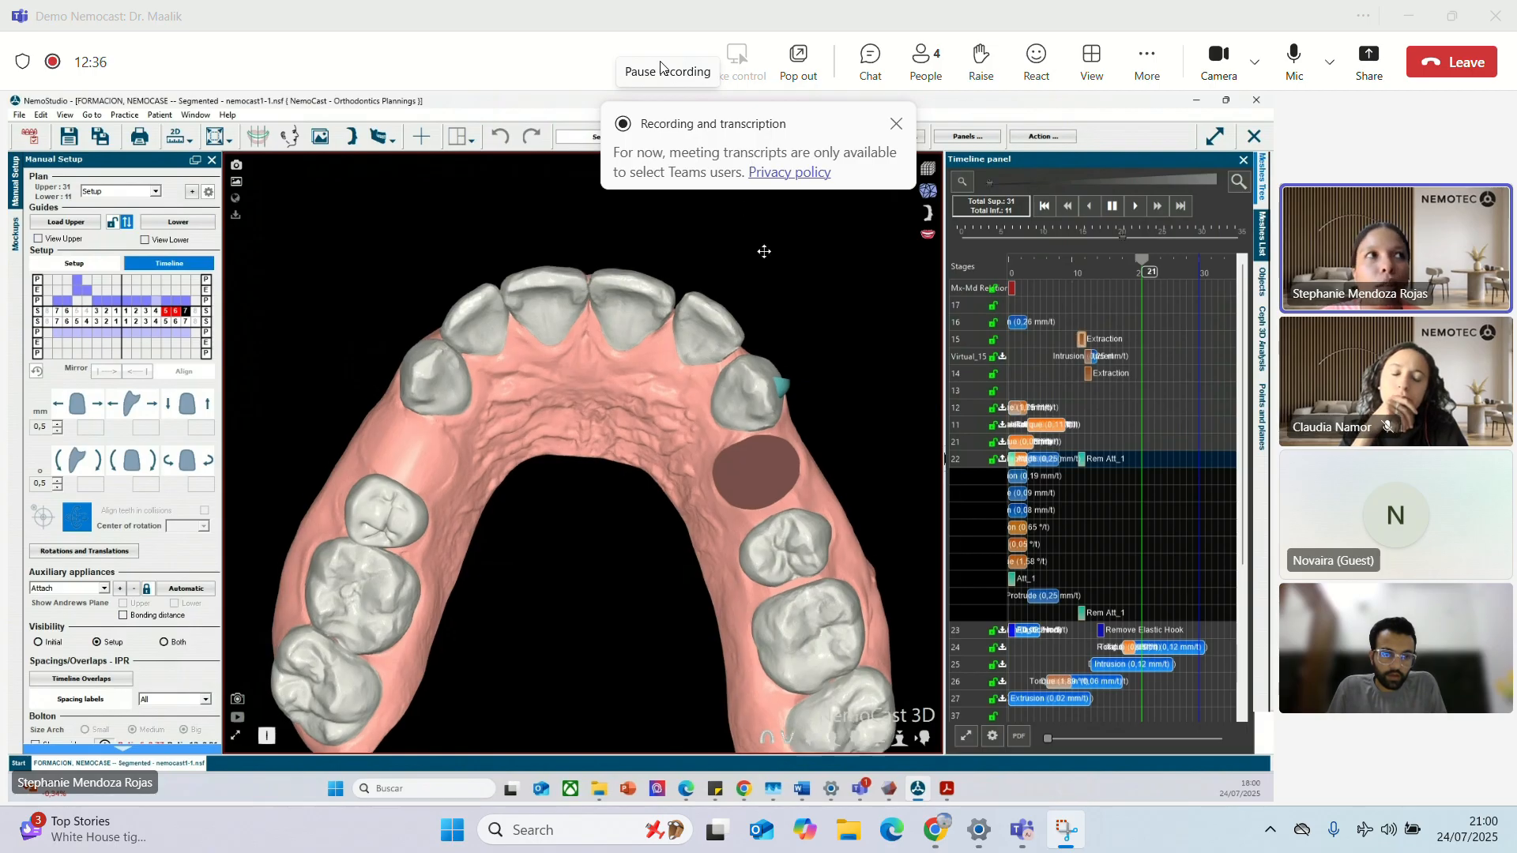
left_click(739, 296)
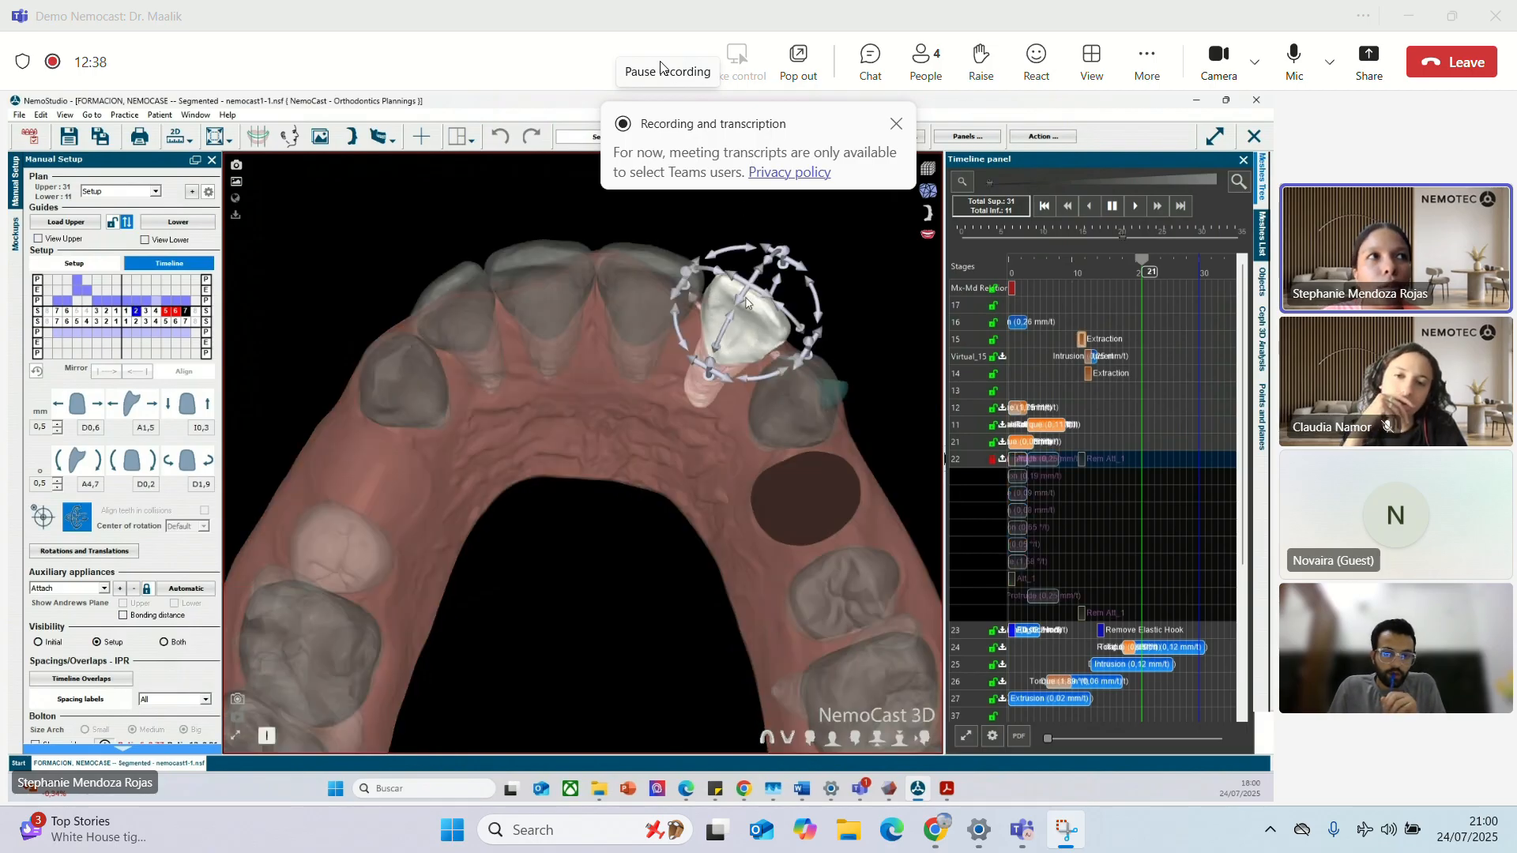
left_click_drag(739, 296, 728, 313)
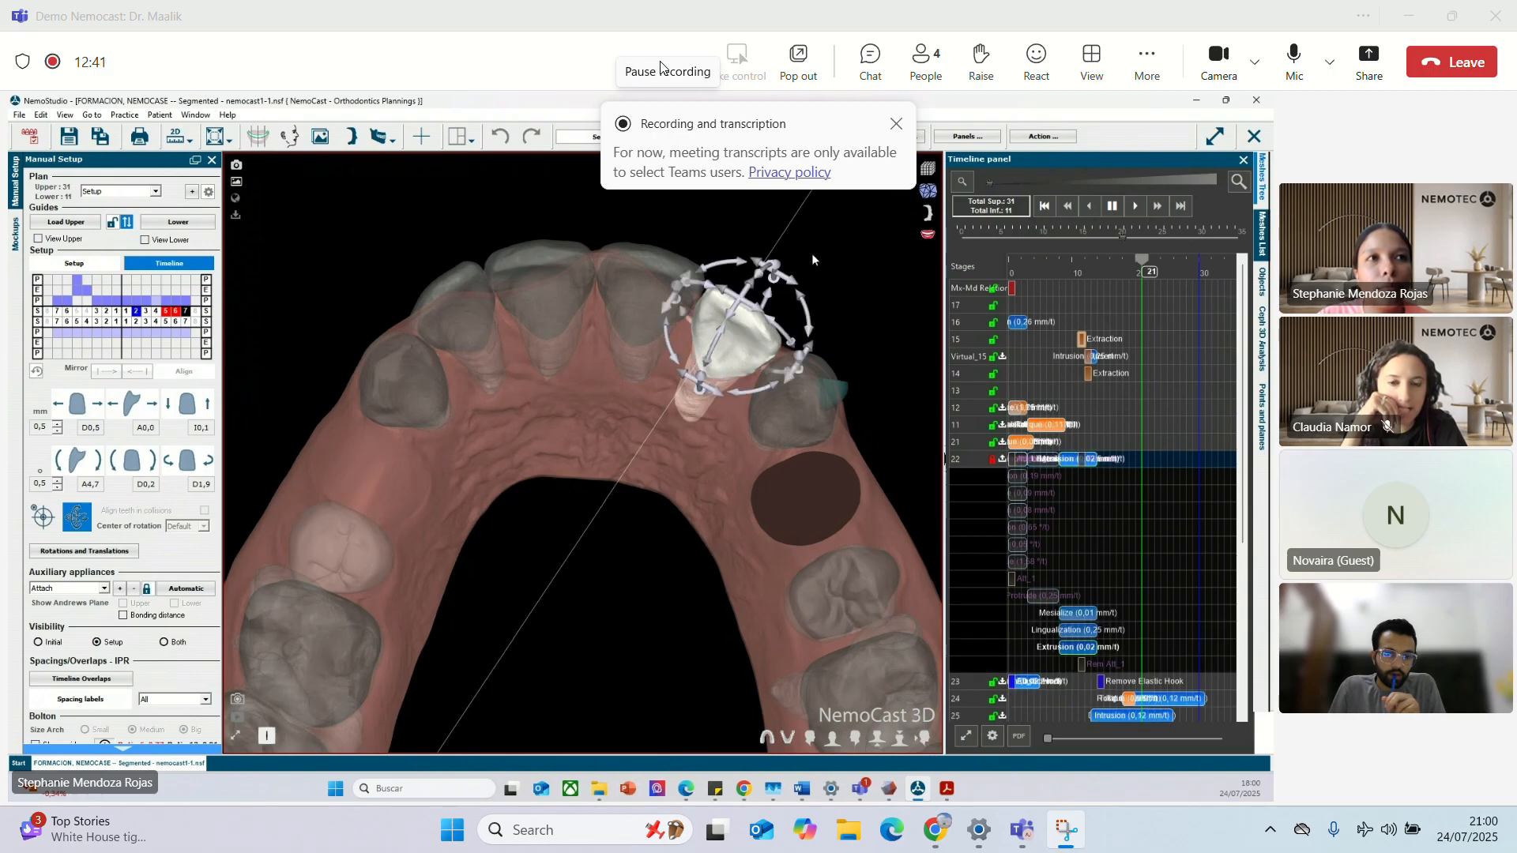
left_click(812, 254)
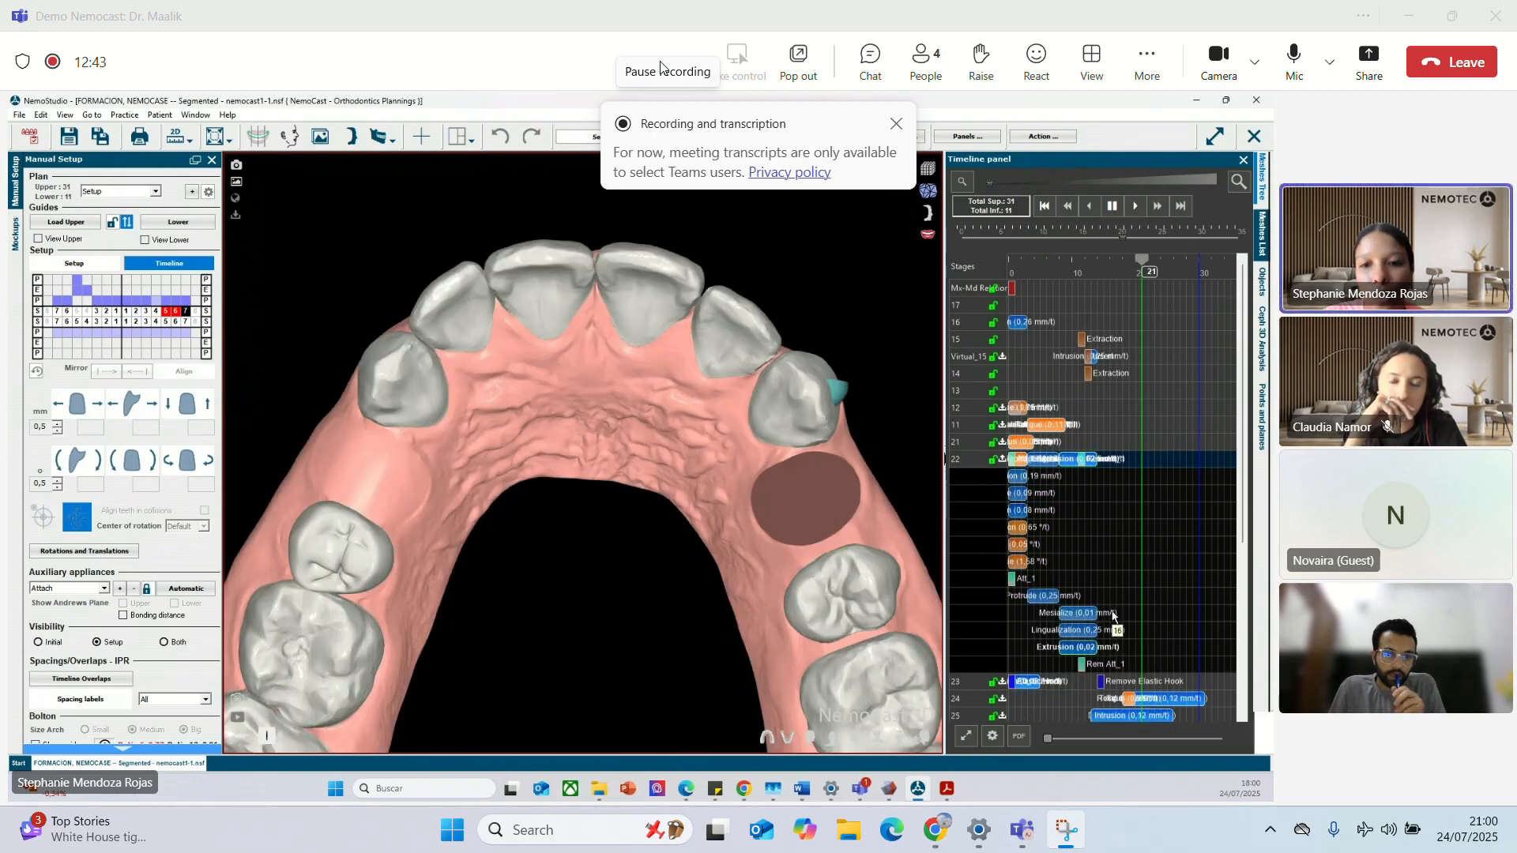
left_click_drag(1141, 260, 1000, 226)
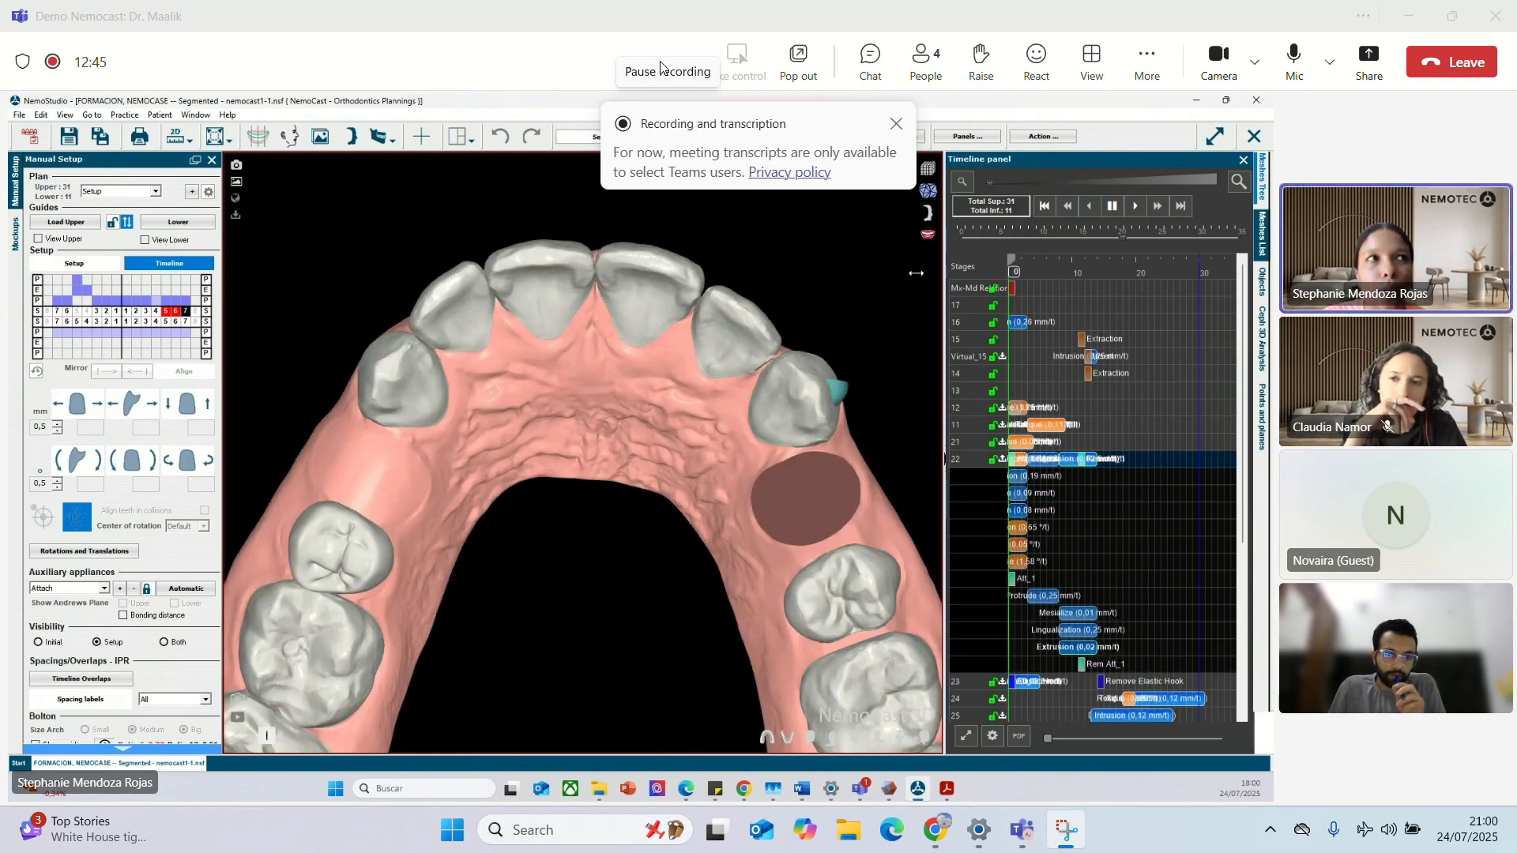
left_click(1111, 207)
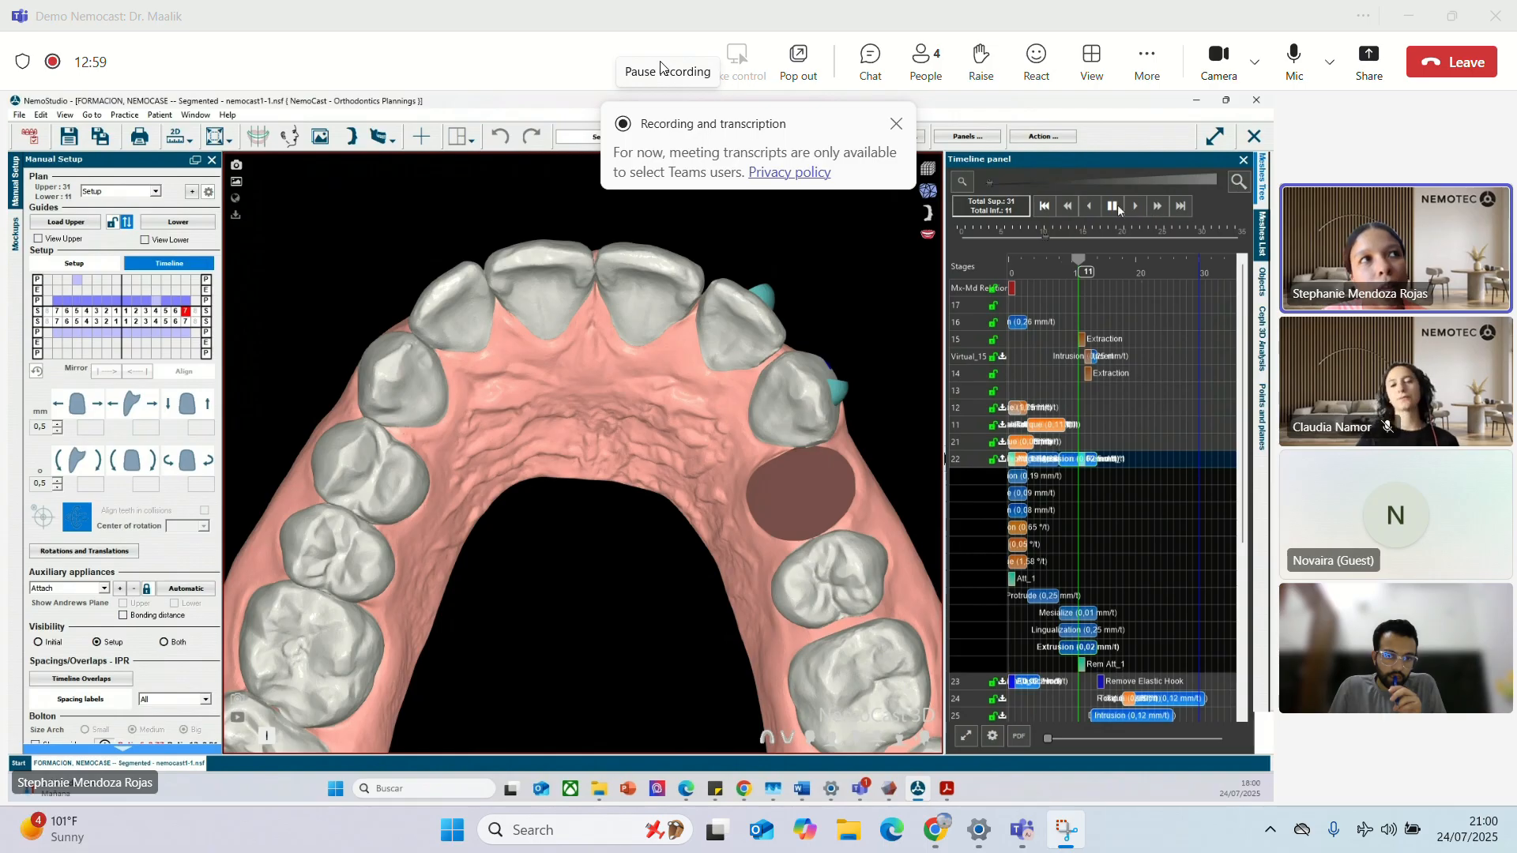
Shift tooth 22's lingualization and extrusion movements to later stages and replay the treatment from stage 18.
left_click_drag(1069, 632, 1145, 648)
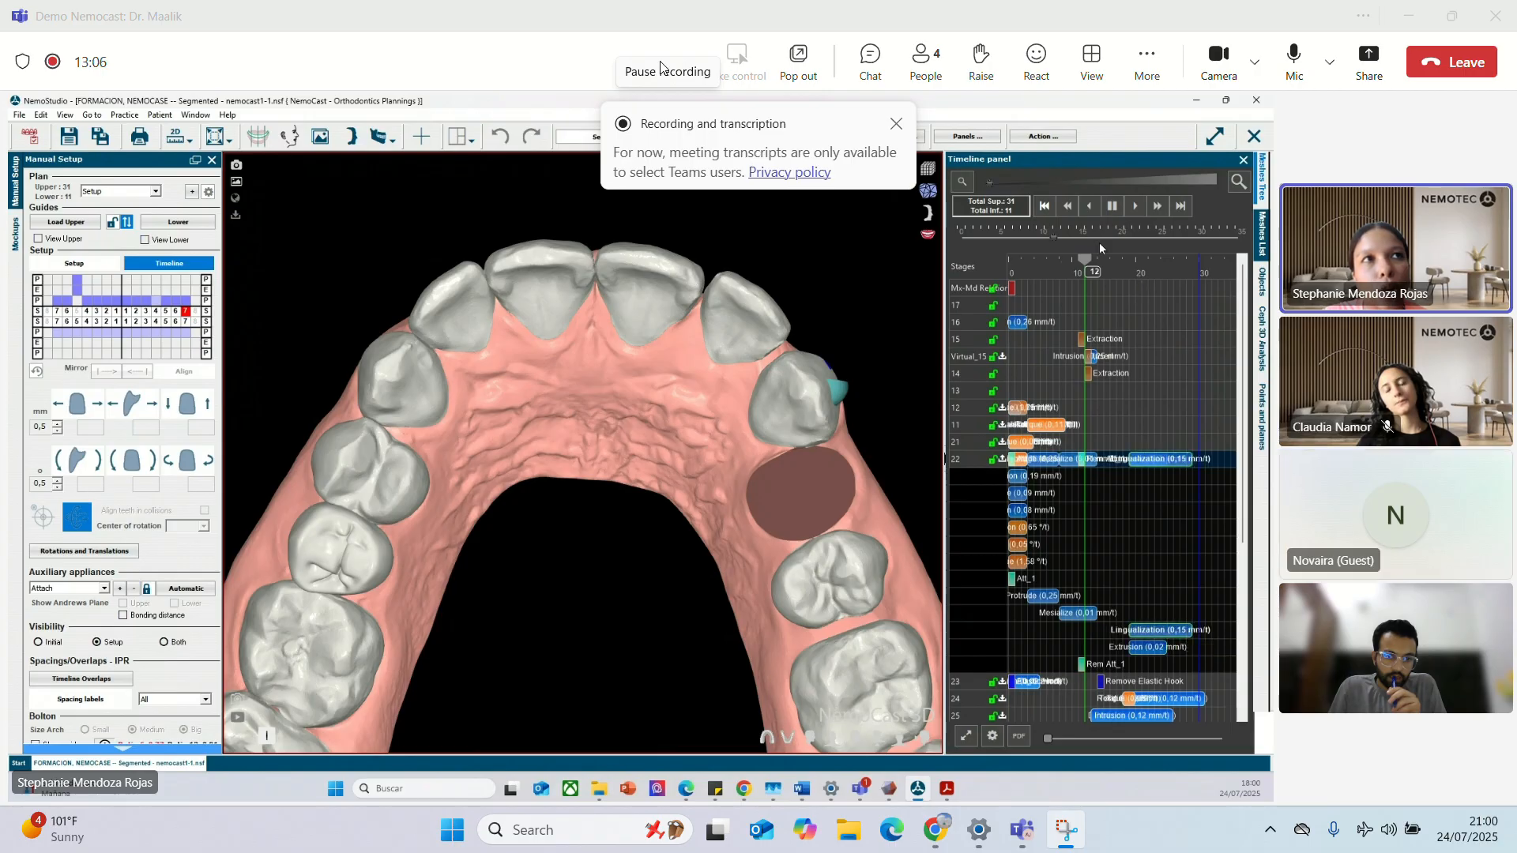
left_click_drag(1092, 270, 1132, 206)
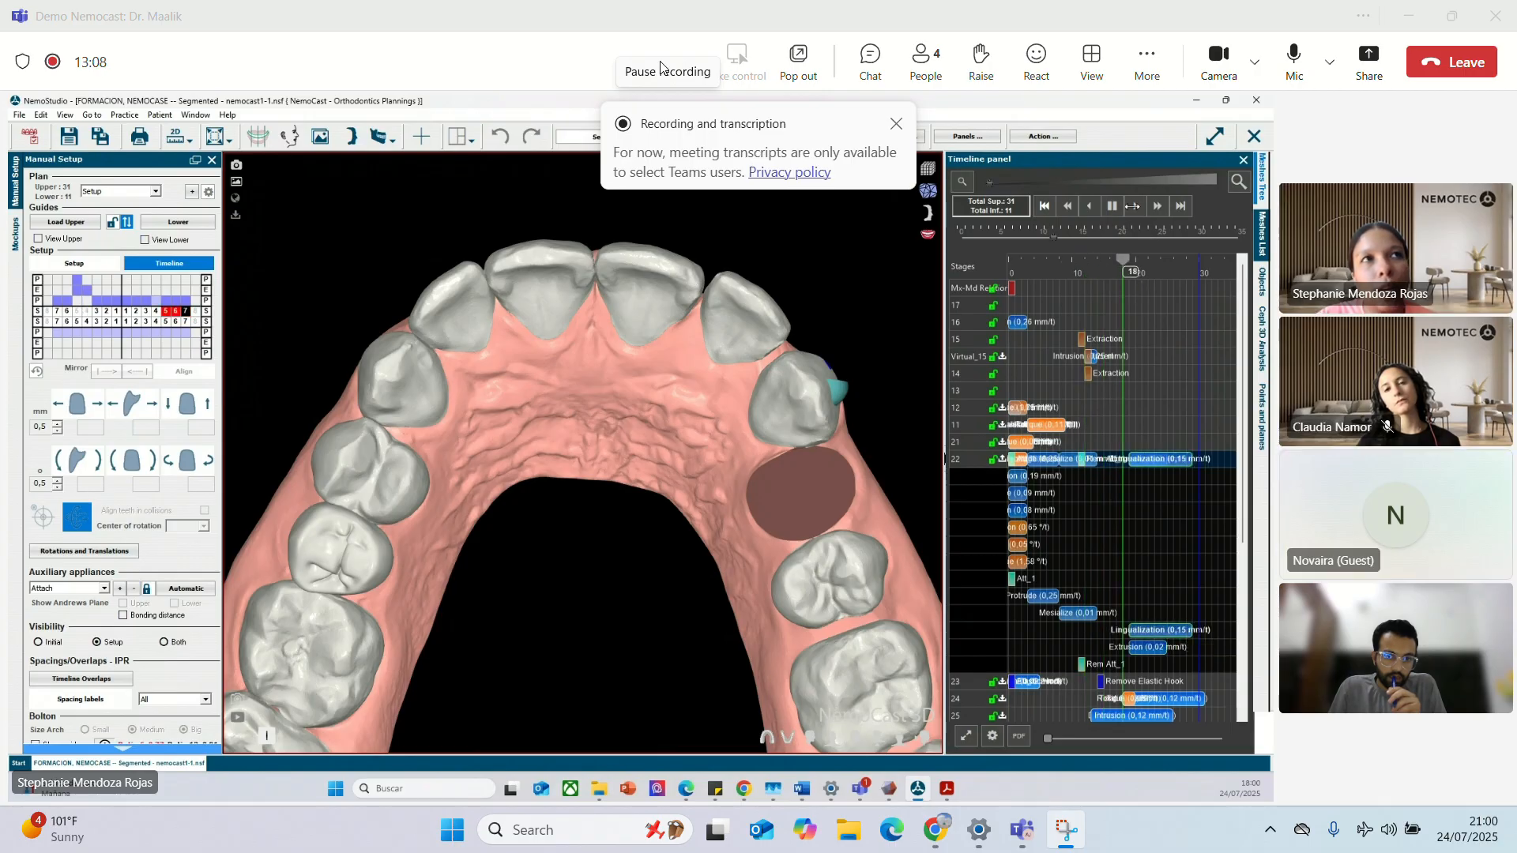
left_click(1132, 207)
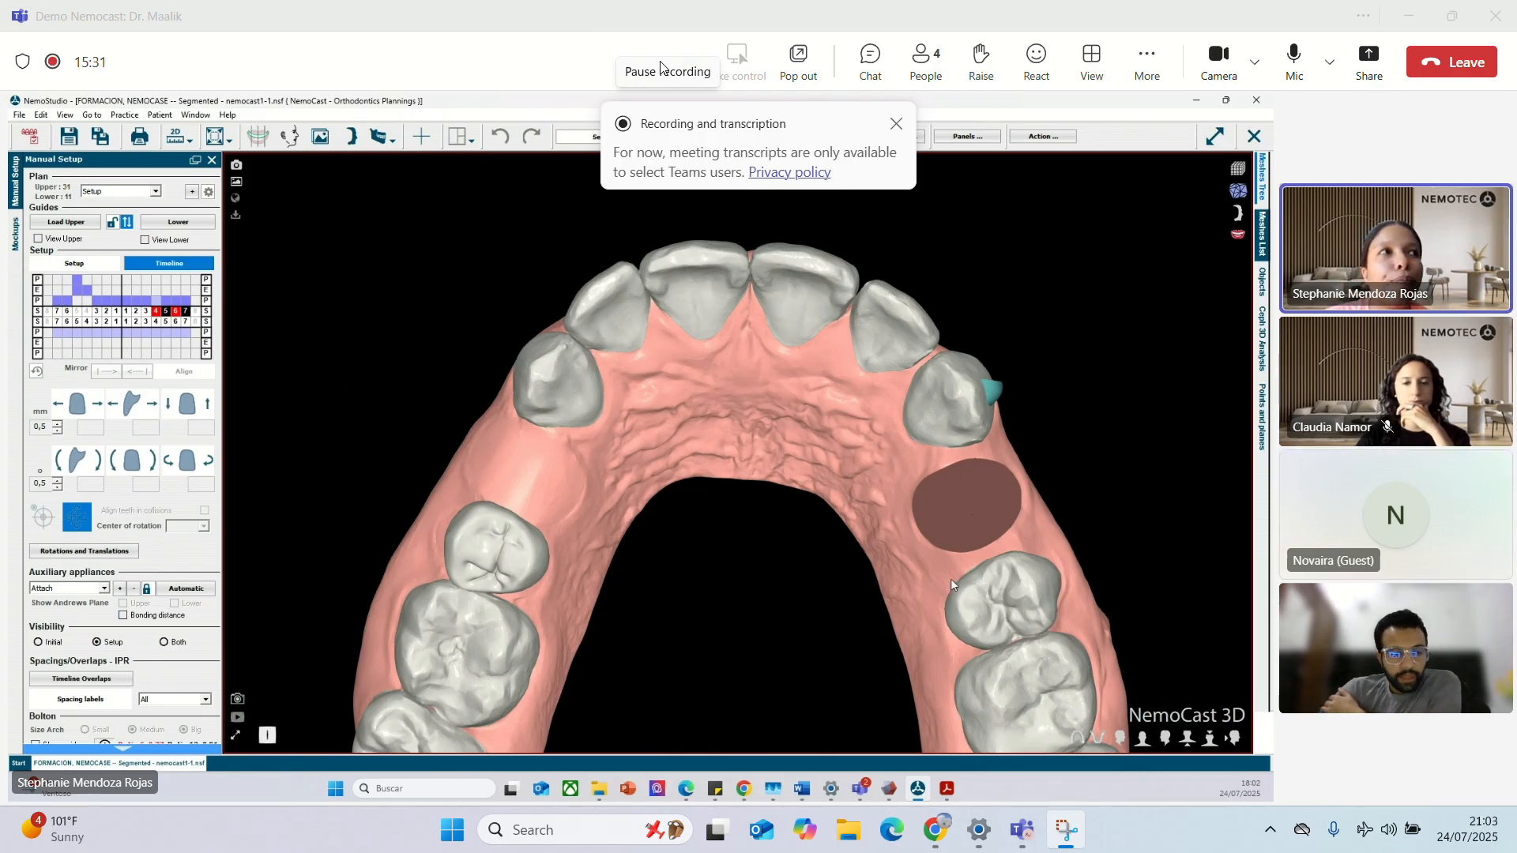
Open the setup summary and display the maxilla attachments table.
middle_click_drag(758, 429, 778, 378)
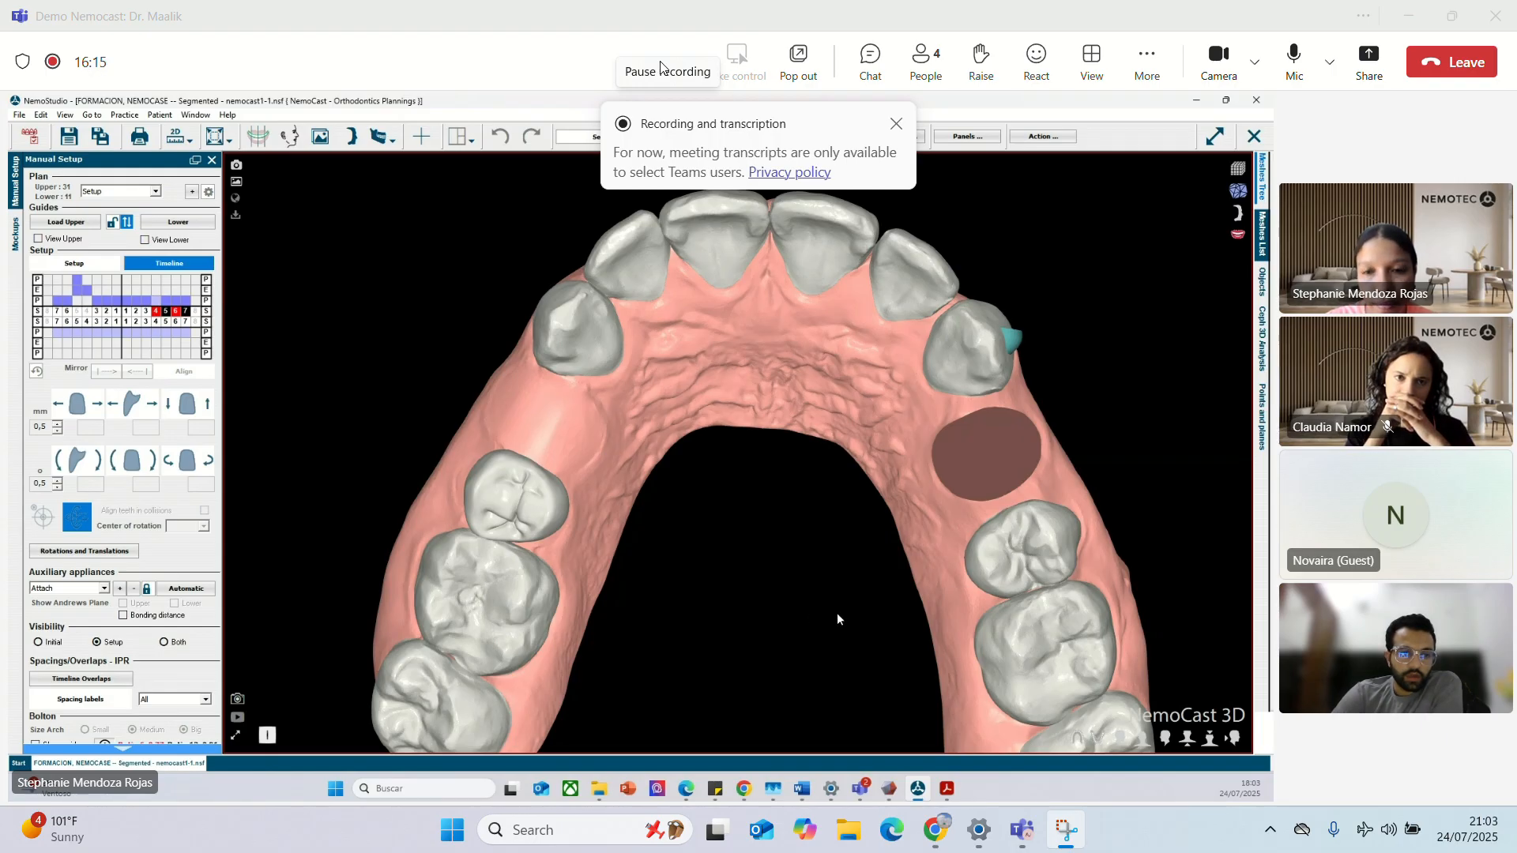
middle_click_drag(836, 618, 865, 631)
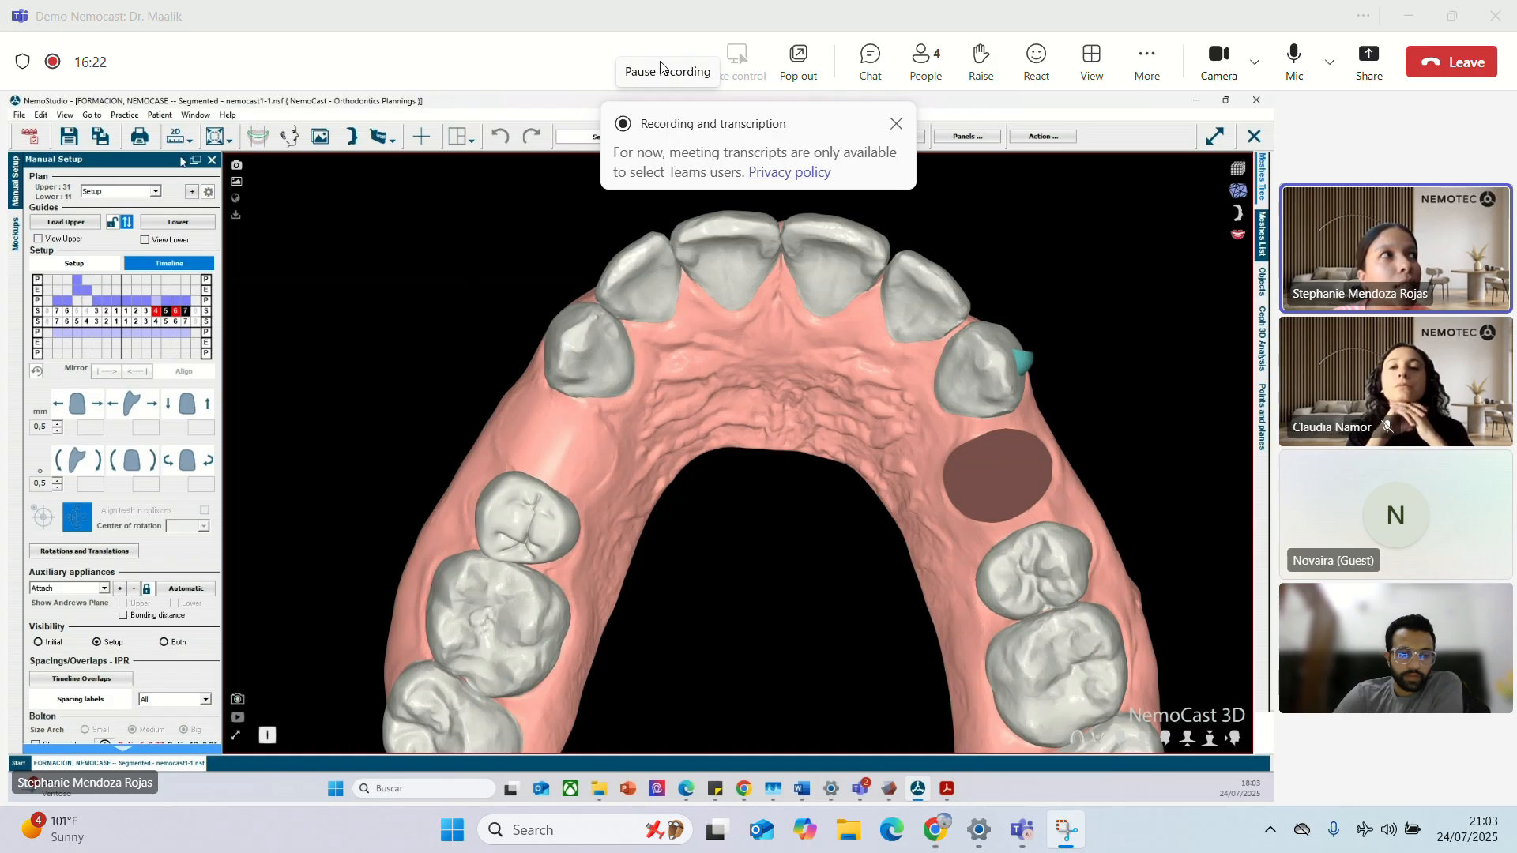
left_click(140, 138)
left_click(162, 169)
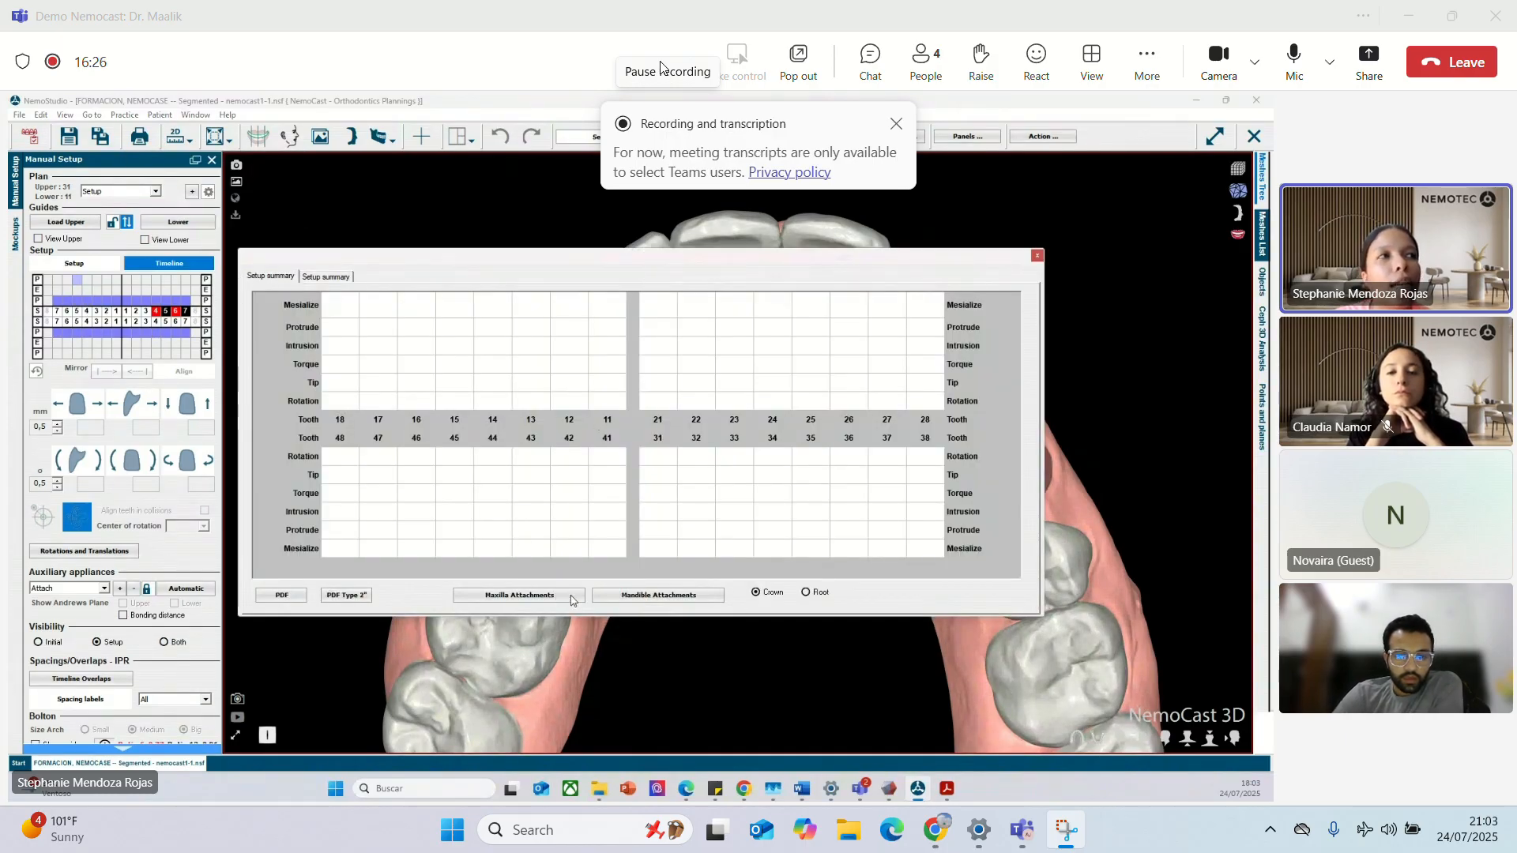
left_click(570, 598)
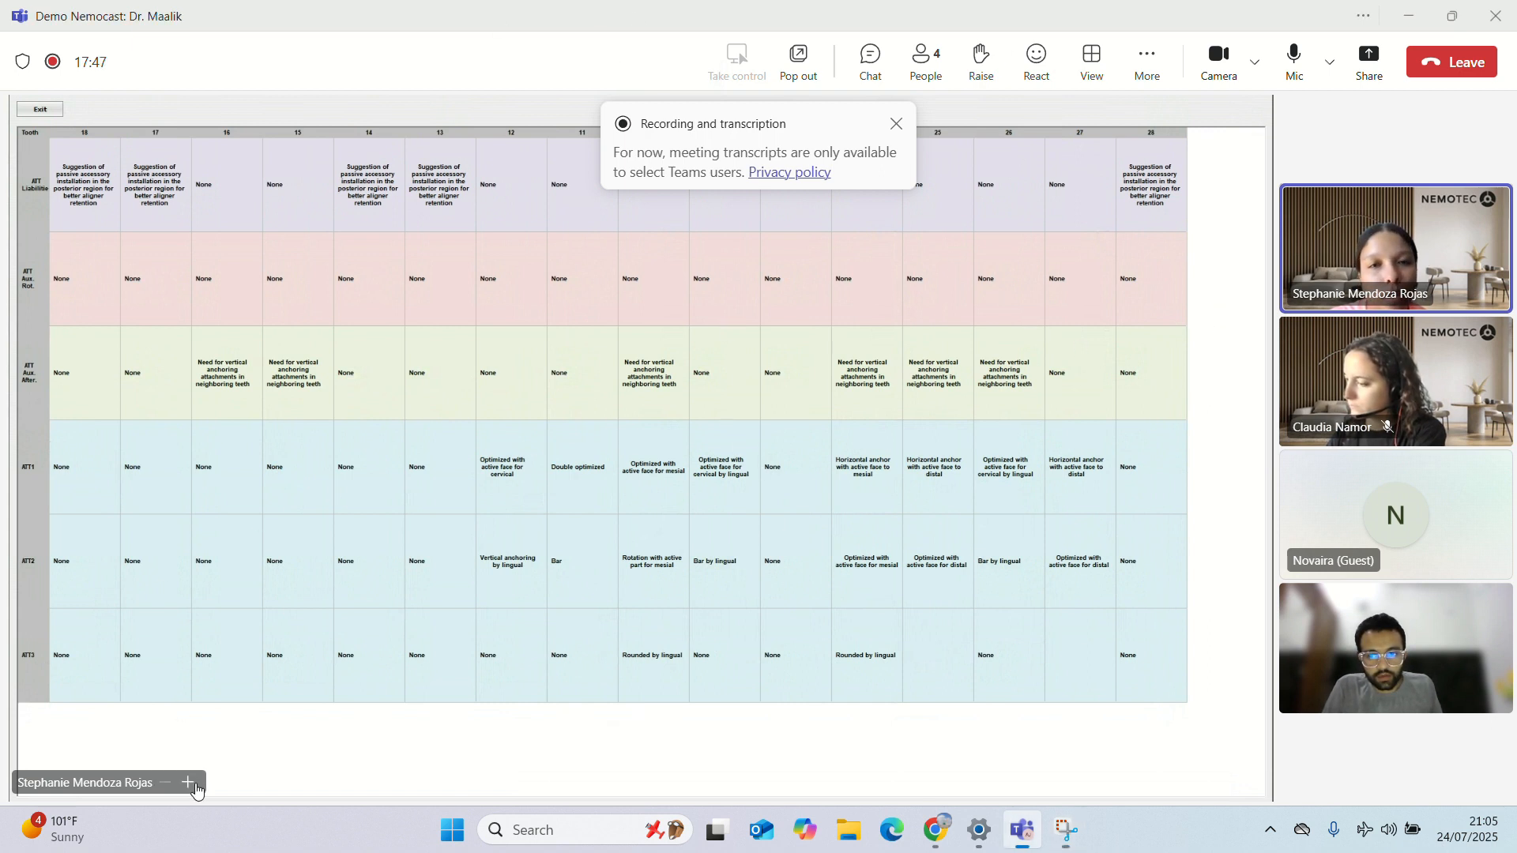
Magnify the shared screen in the Teams meeting to read the maxilla attachments table.
left_click(190, 782)
left_click(189, 783)
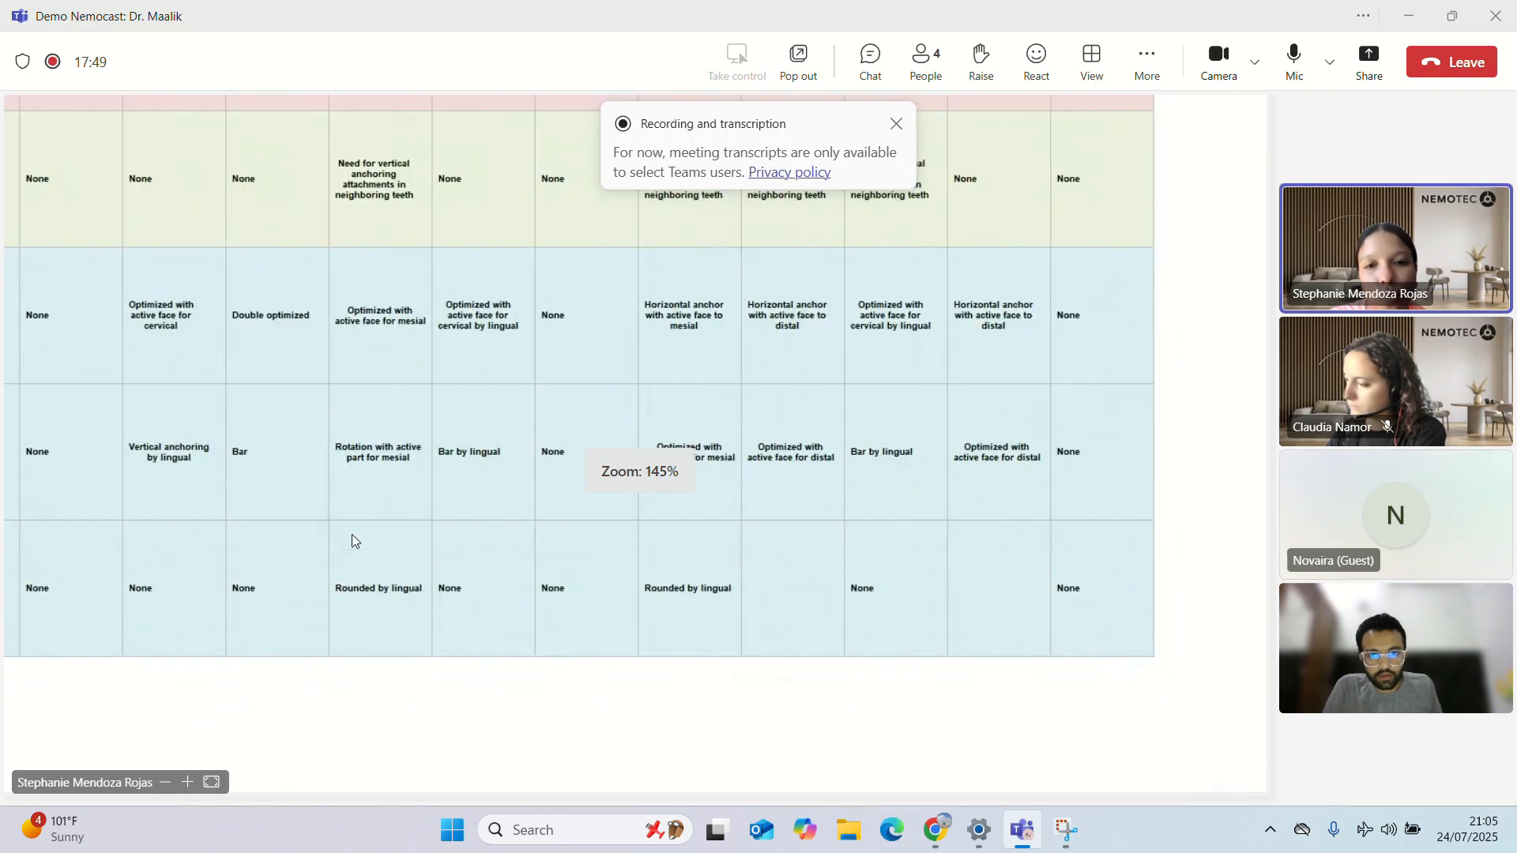
left_click(187, 782)
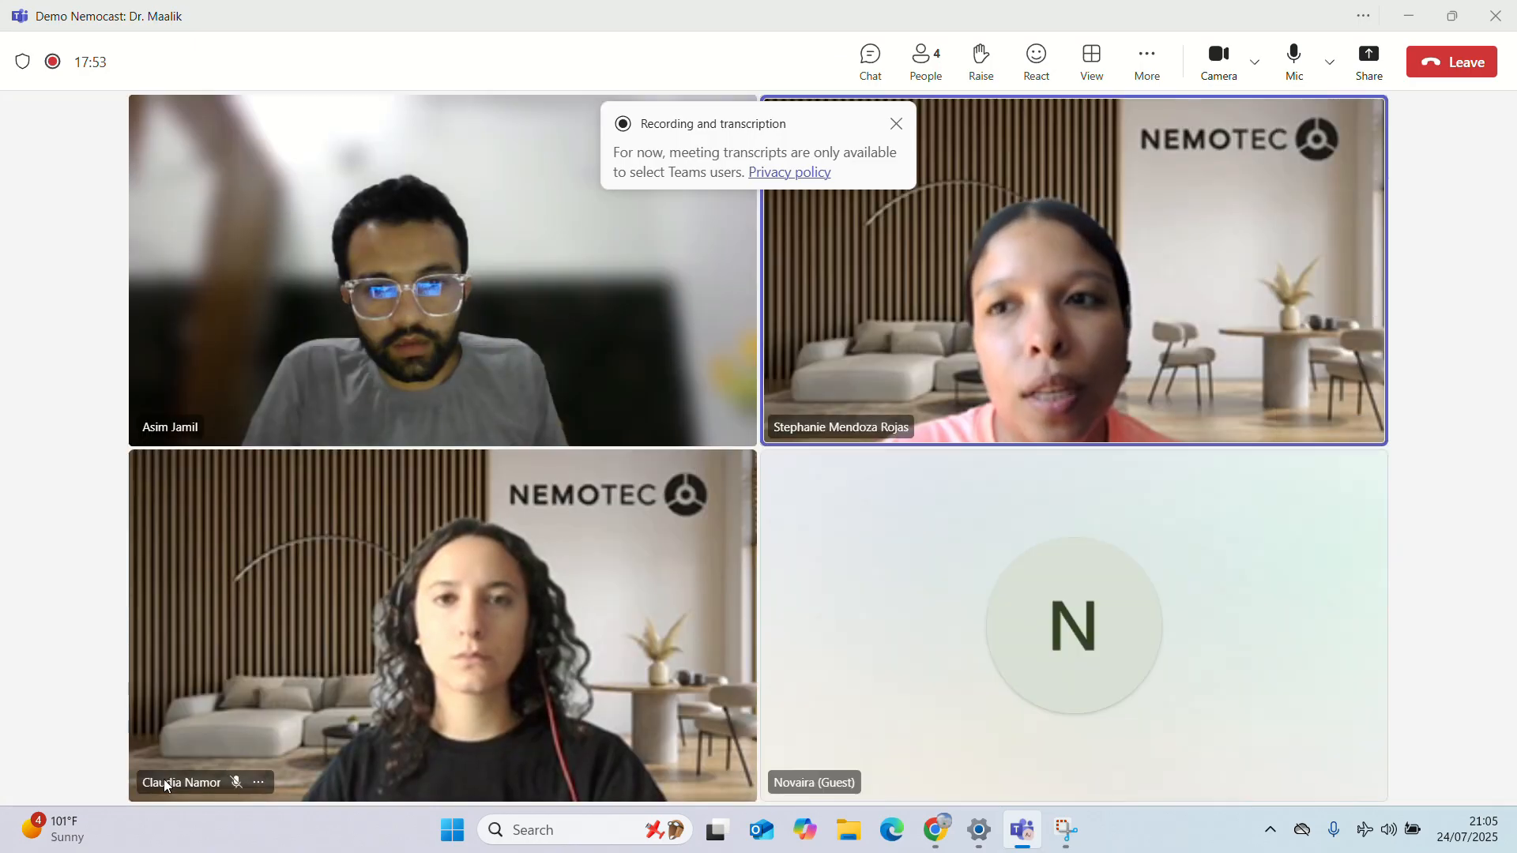
left_click(164, 778)
left_click(189, 425)
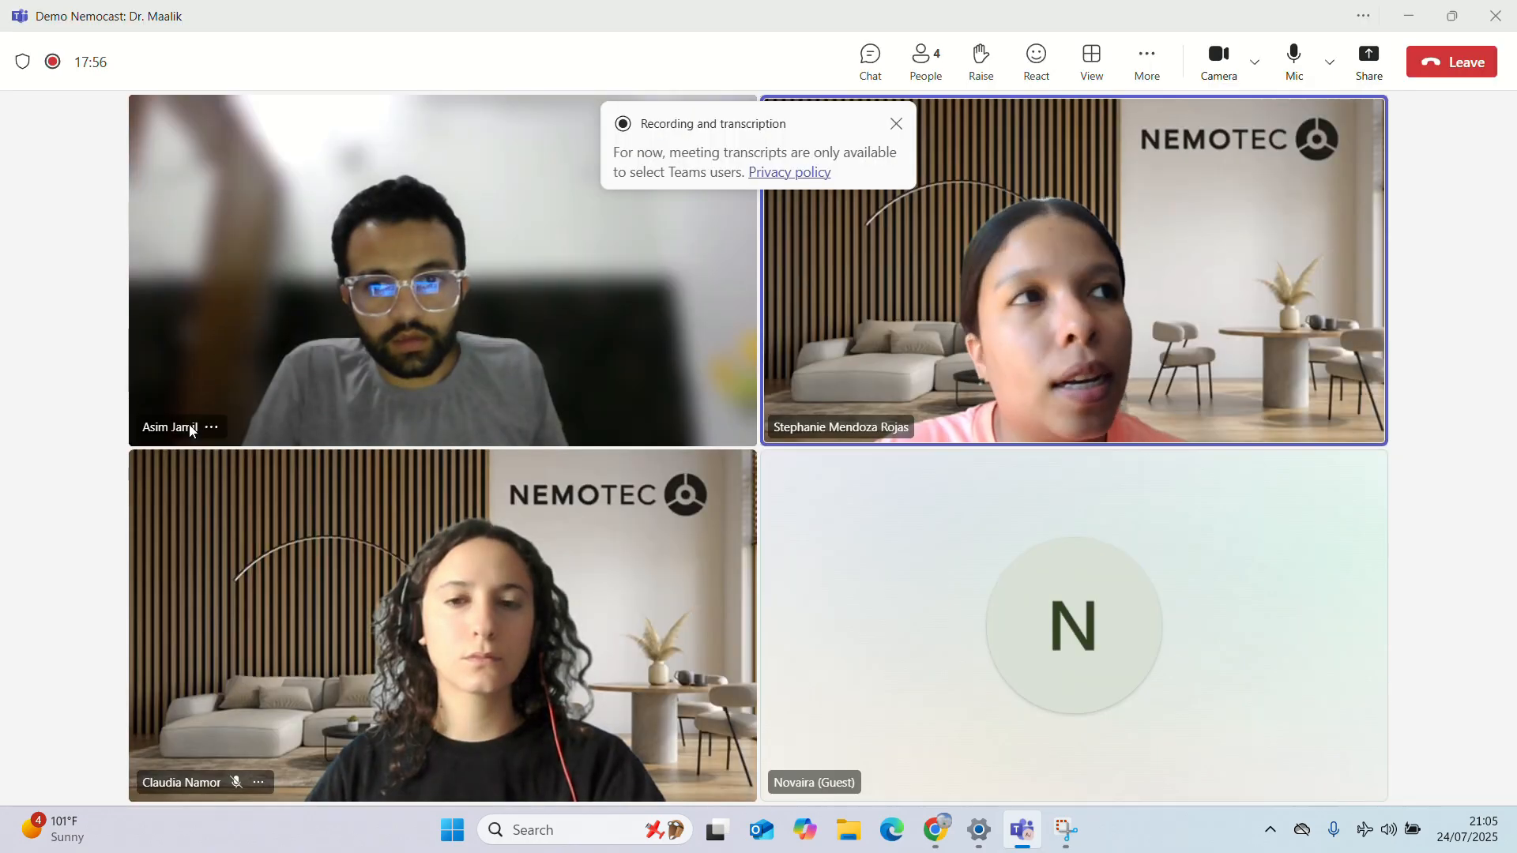